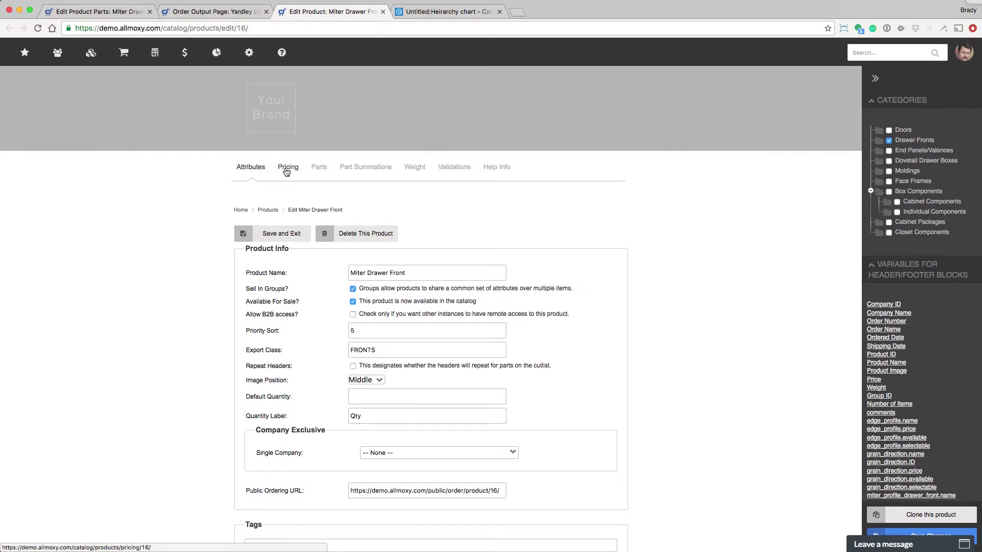
- Open the parts of the Miter Drawer Front product and compare them with the order's Frame List and Panel List outputs
left_click(319, 169)
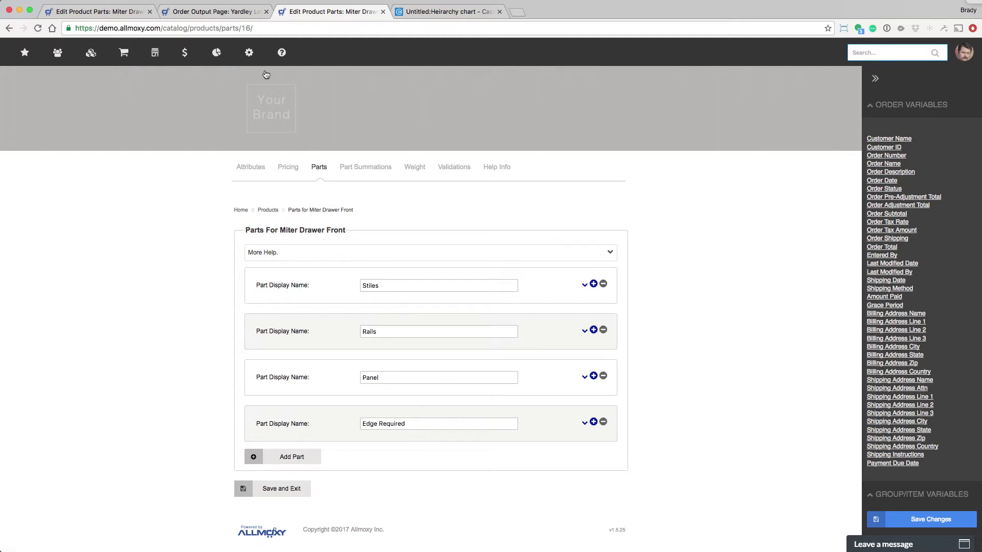
key("ctrl+shift+Tab")
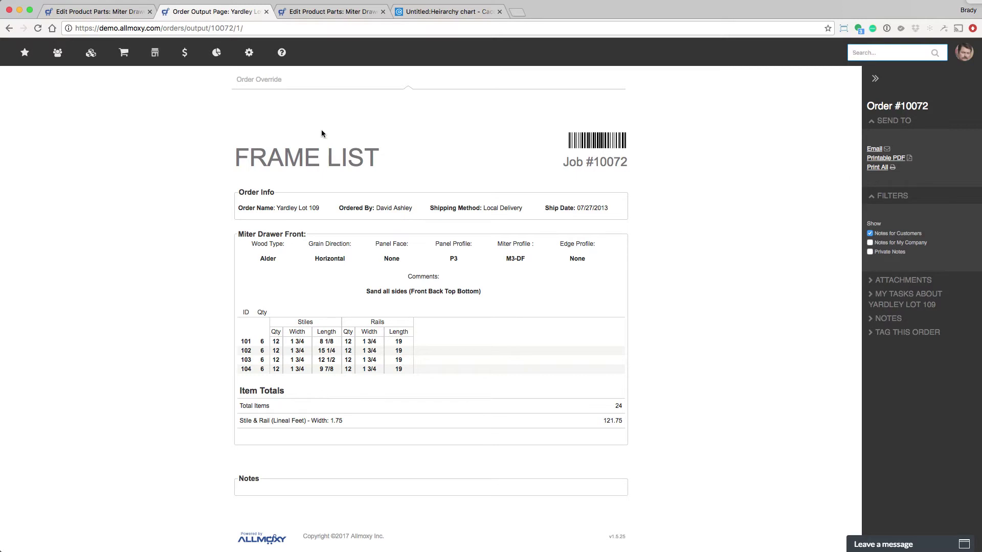
left_click(321, 12)
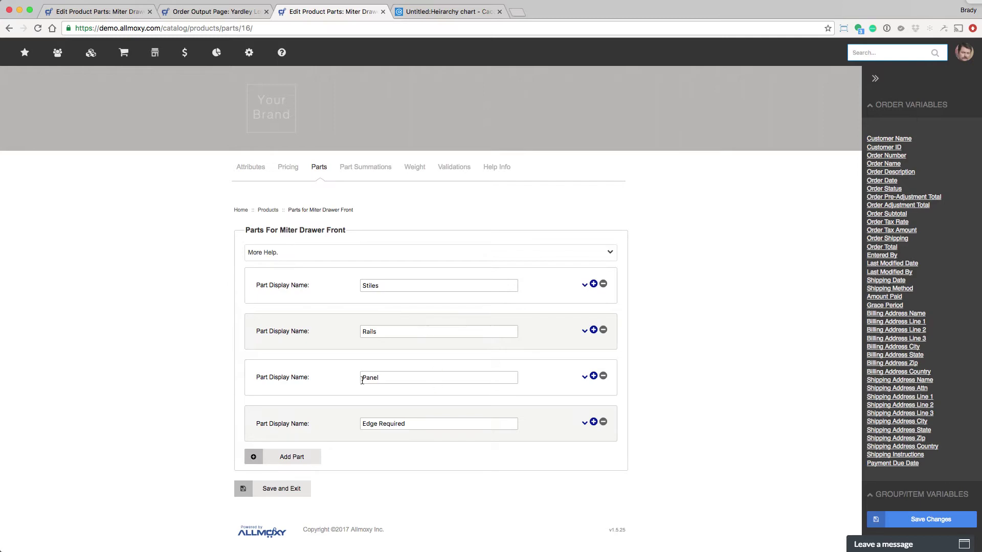
left_click(213, 11)
scroll(378, 259, "up", 3)
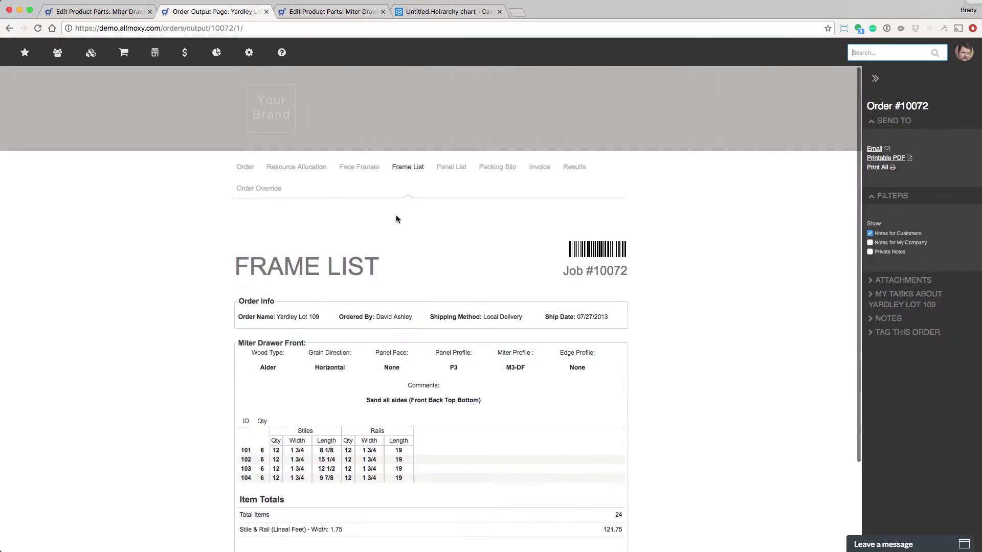
left_click(447, 168)
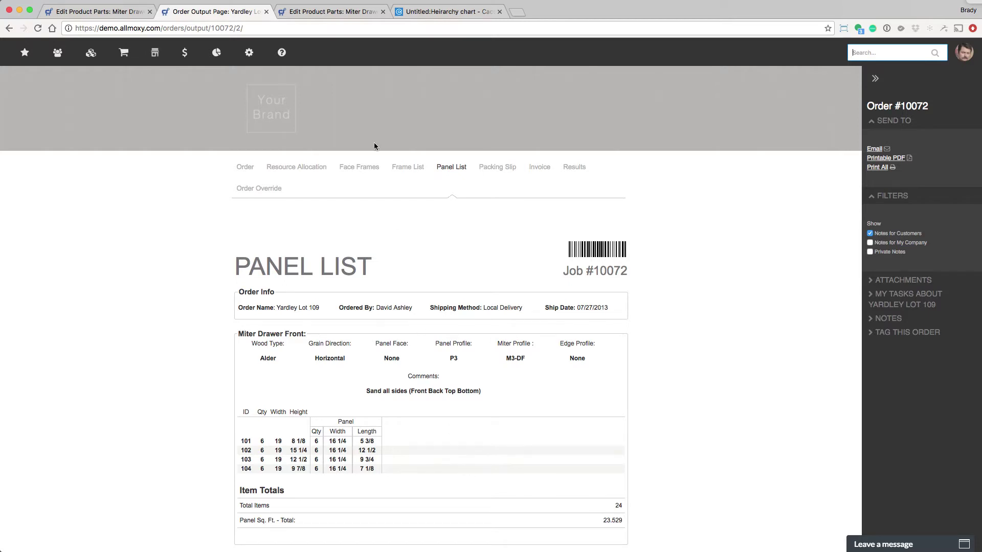
left_click(325, 14)
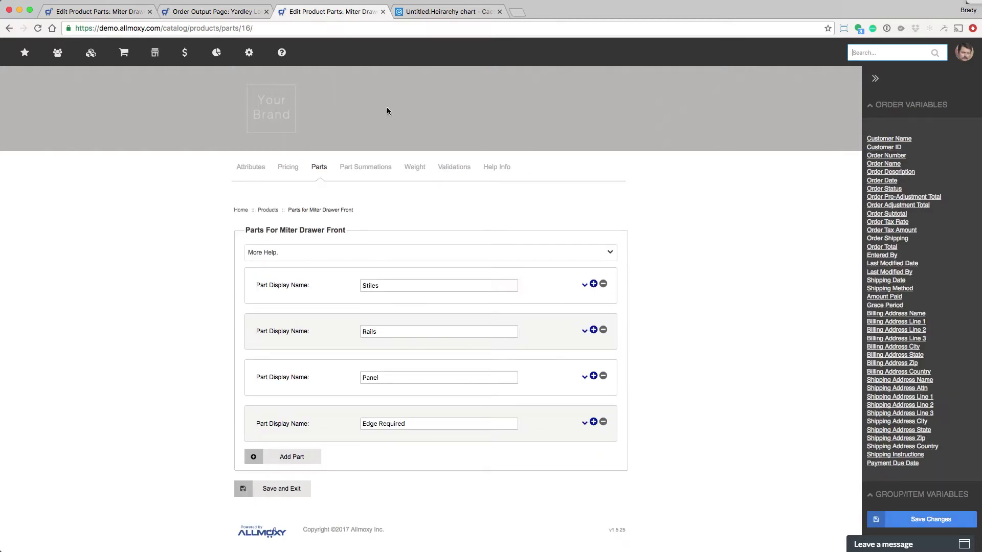
- Remove the Rails, Panel and Edge Required parts from the Miter Drawer Front, leaving only Stiles
left_click(603, 331)
left_click(603, 330)
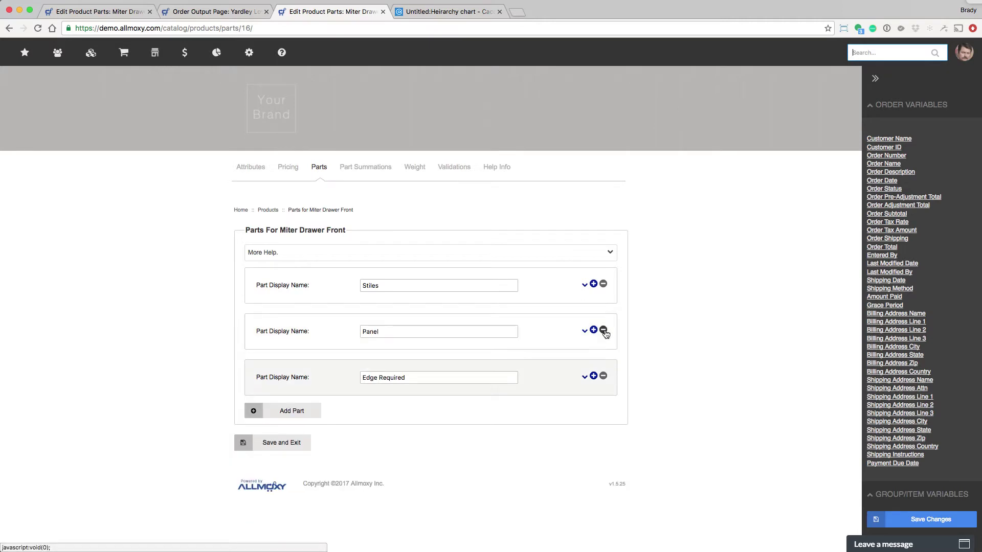
left_click(603, 330)
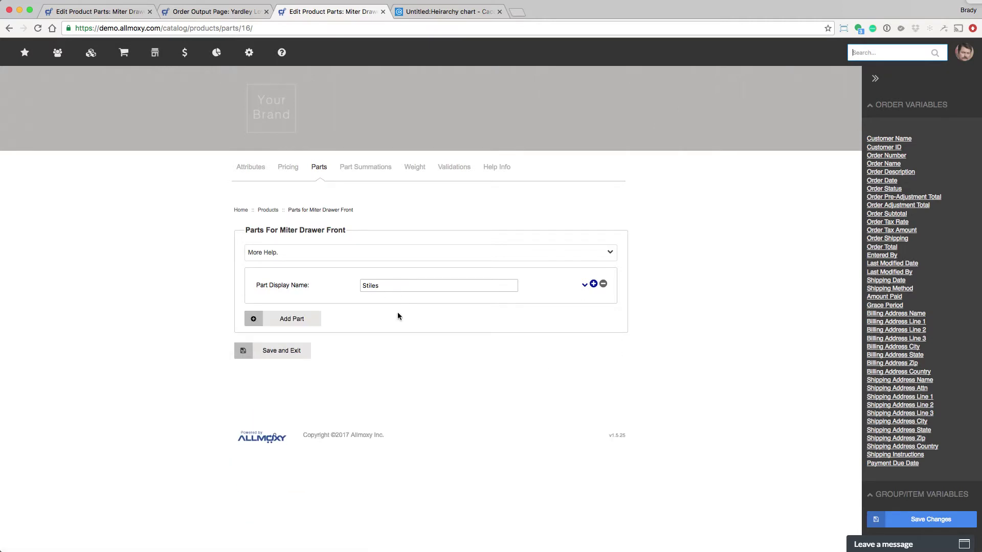
left_click(285, 323)
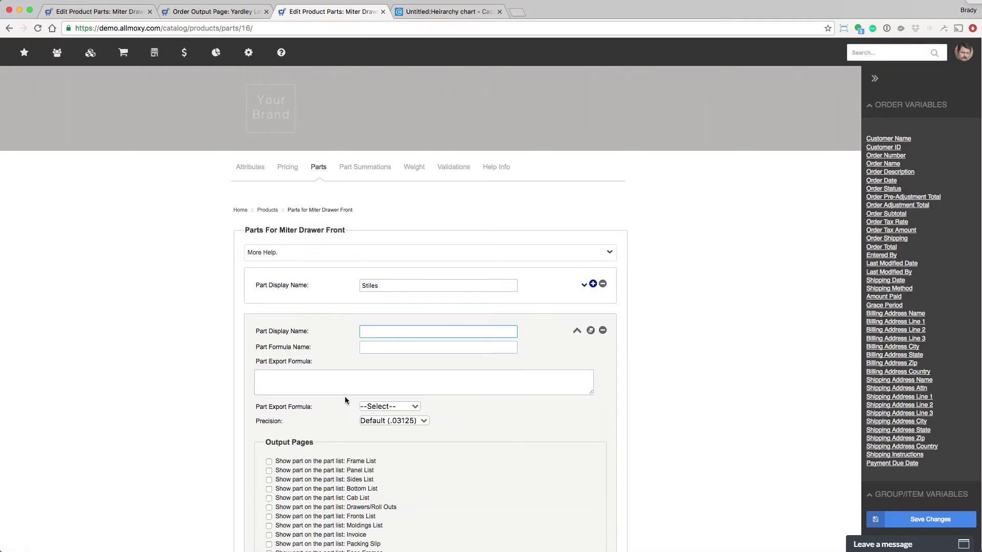
scroll(464, 426, "down", 5)
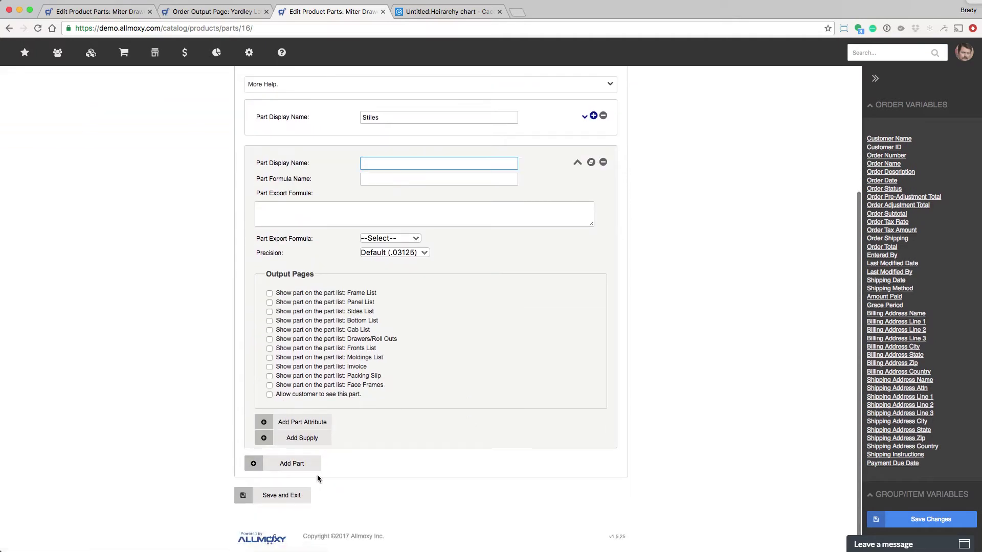
left_click(603, 162)
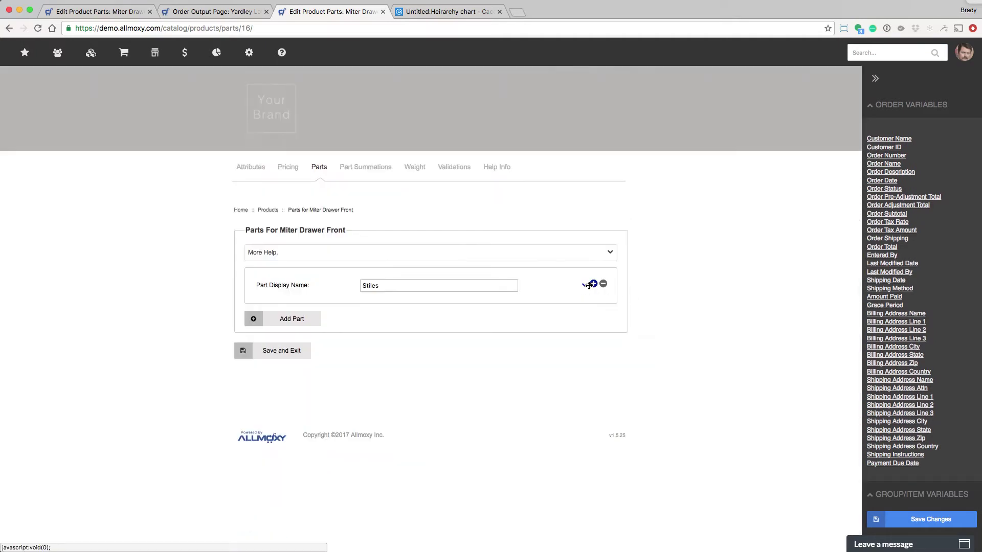
- Expand the Stiles part's settings and check how its attributes relate to the order's Frame List output
left_click(584, 287)
scroll(588, 290, "down", 1)
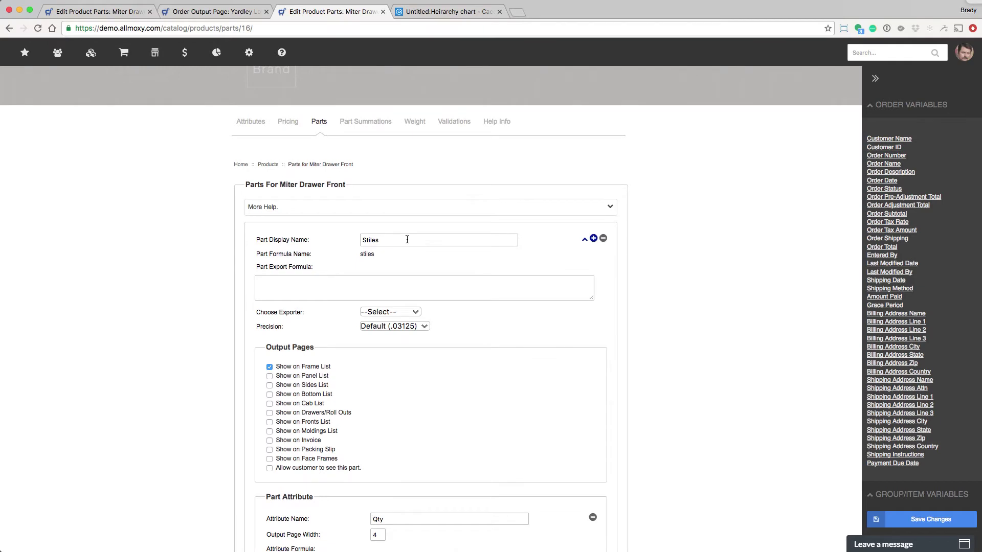
left_click(188, 11)
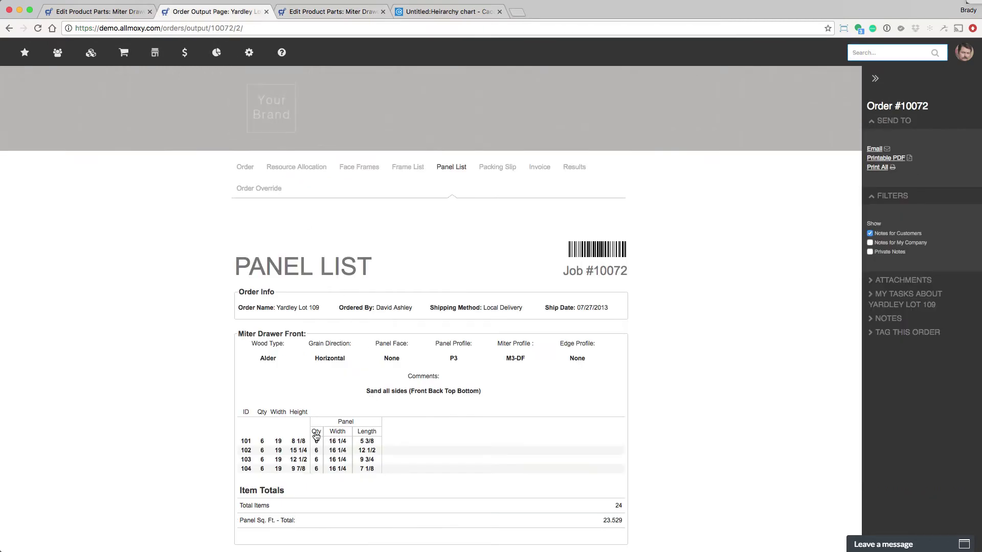
left_click(408, 167)
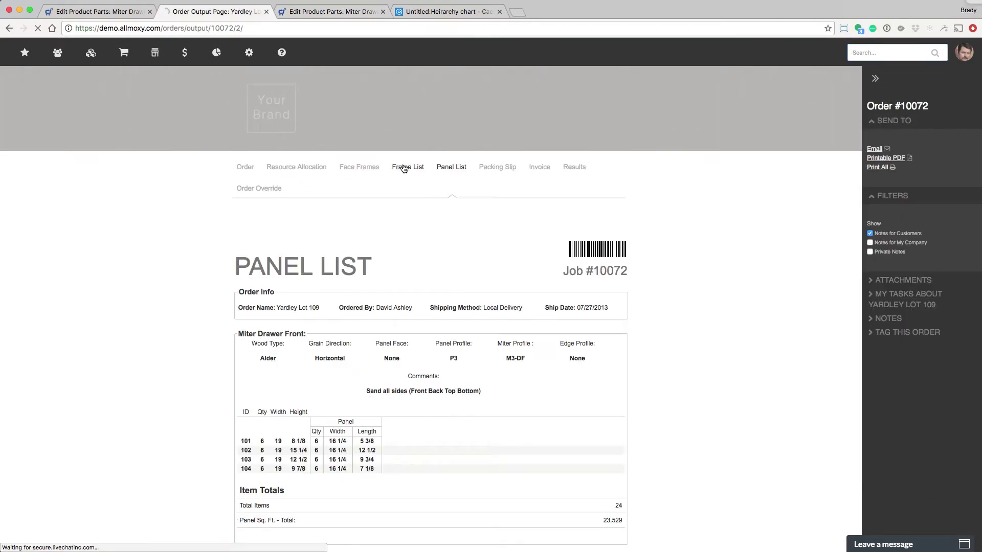
left_click(330, 11)
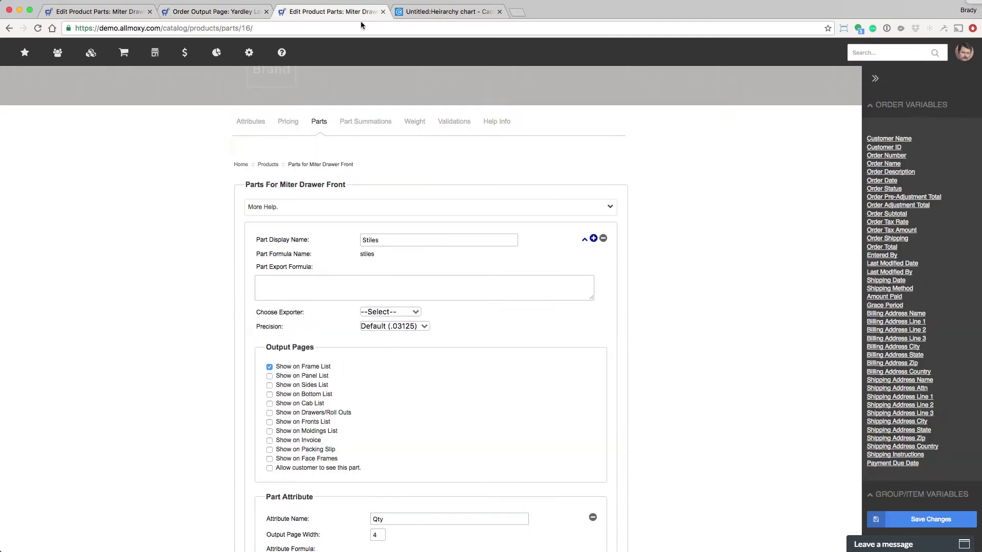
- Set the Stiles part's exporter to Cabinet Vision and review the precision choices, keeping Default (.03125)
left_click(464, 292)
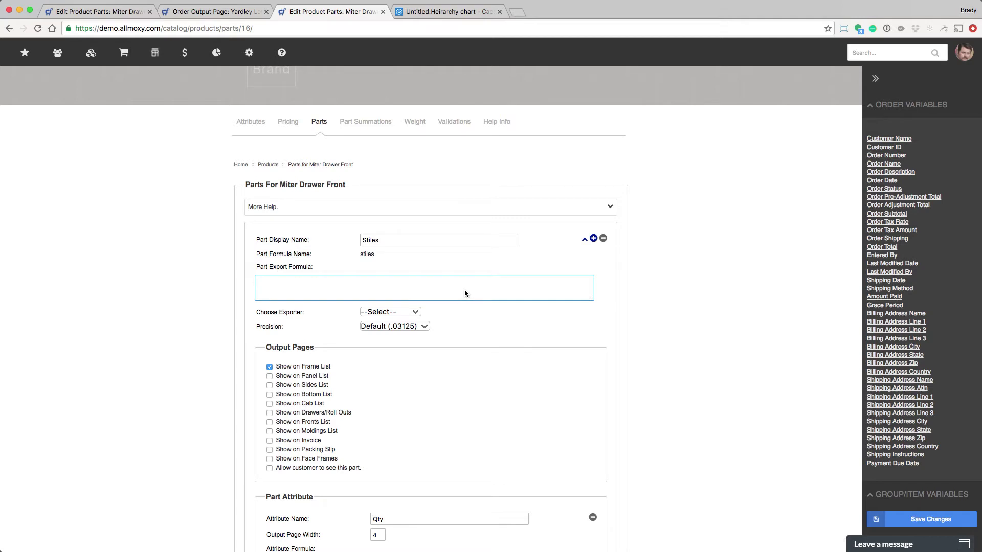
left_click(409, 313)
left_click(412, 322)
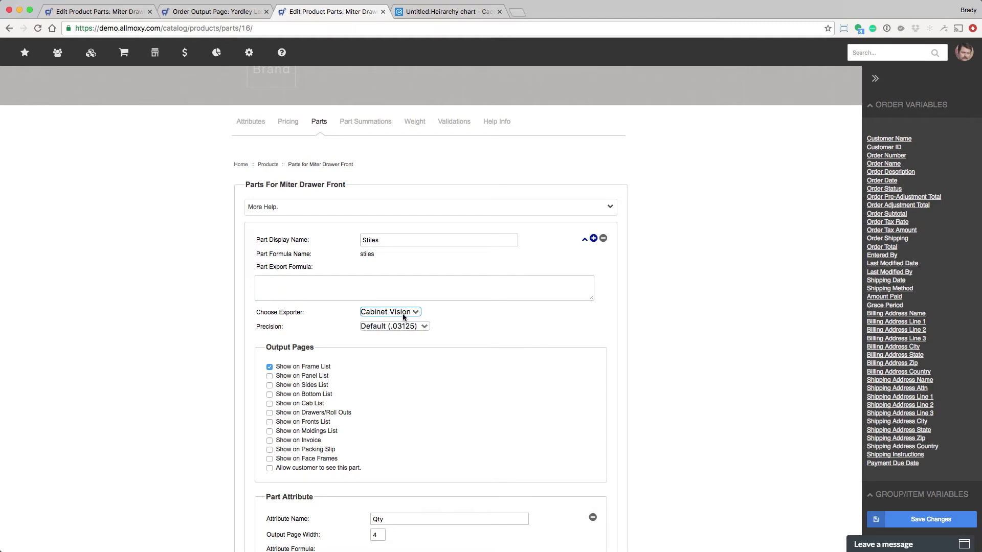
scroll(412, 323, "down", 1)
left_click(416, 326)
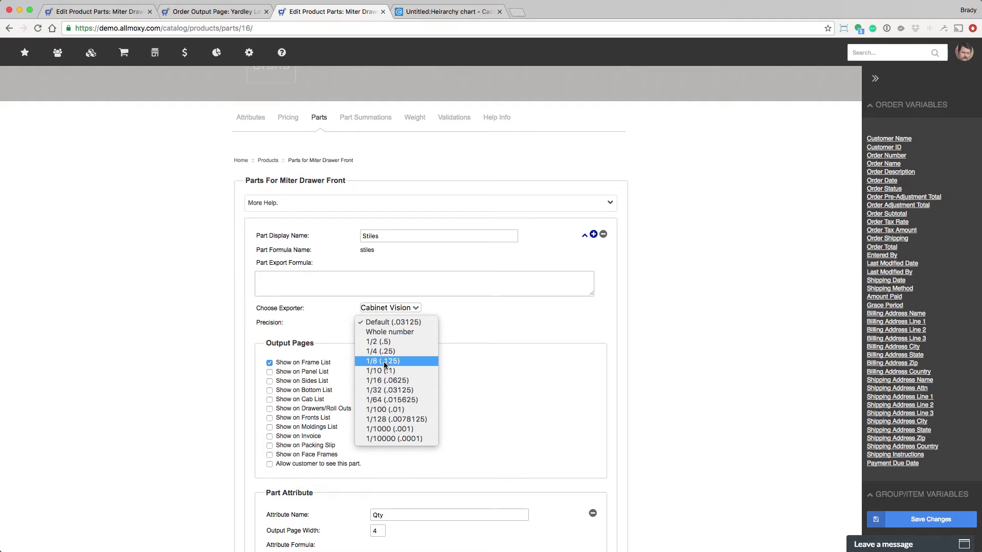
left_click(319, 323)
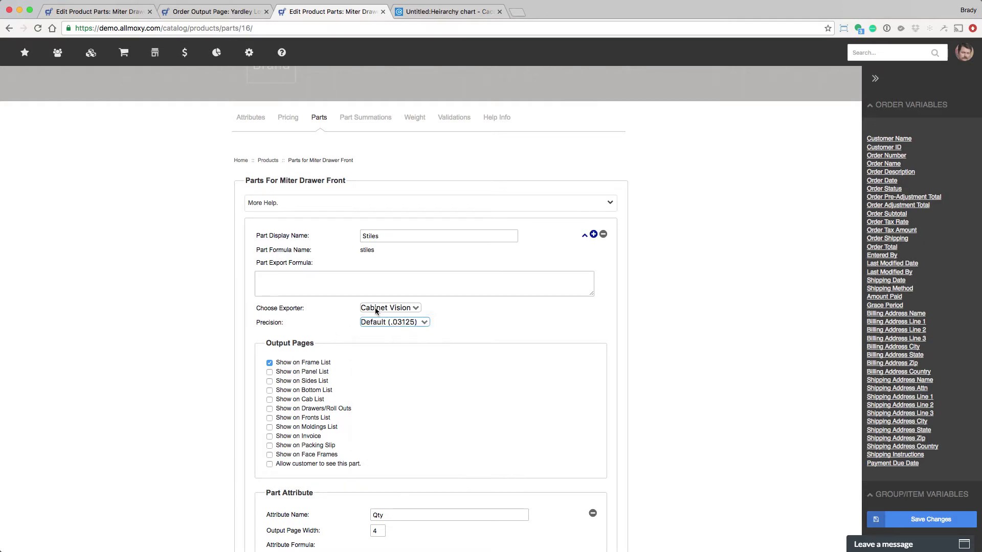
- Examine the order, group/item and attribute/part variables available for the Stiles part's export formula
left_click(352, 282)
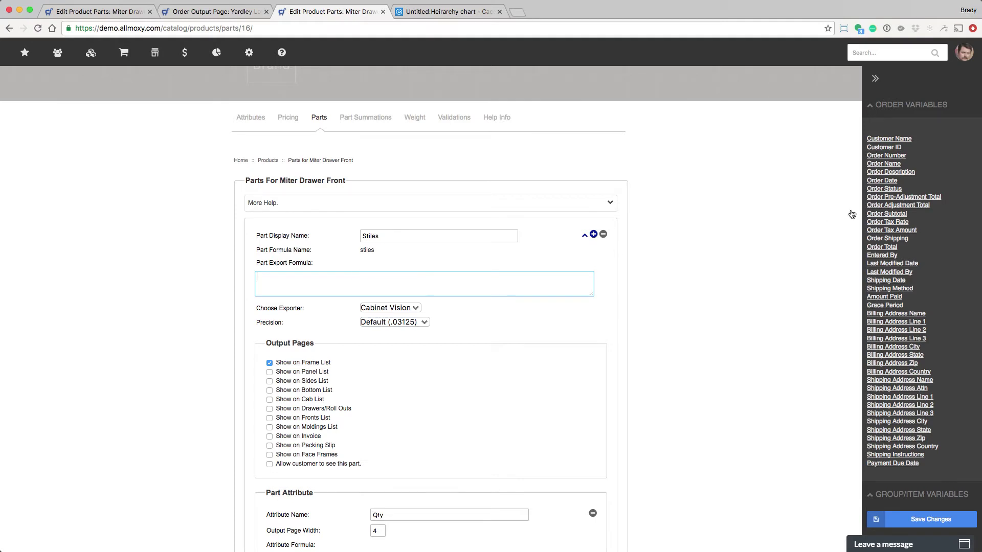
scroll(889, 258, "down", 3)
scroll(889, 258, "down", 3)
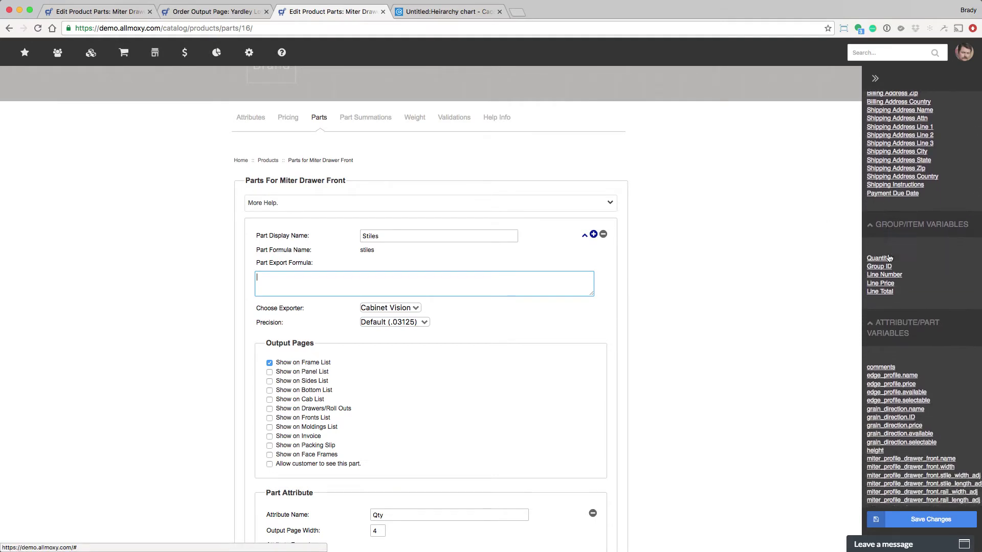
scroll(889, 256, "up", 10)
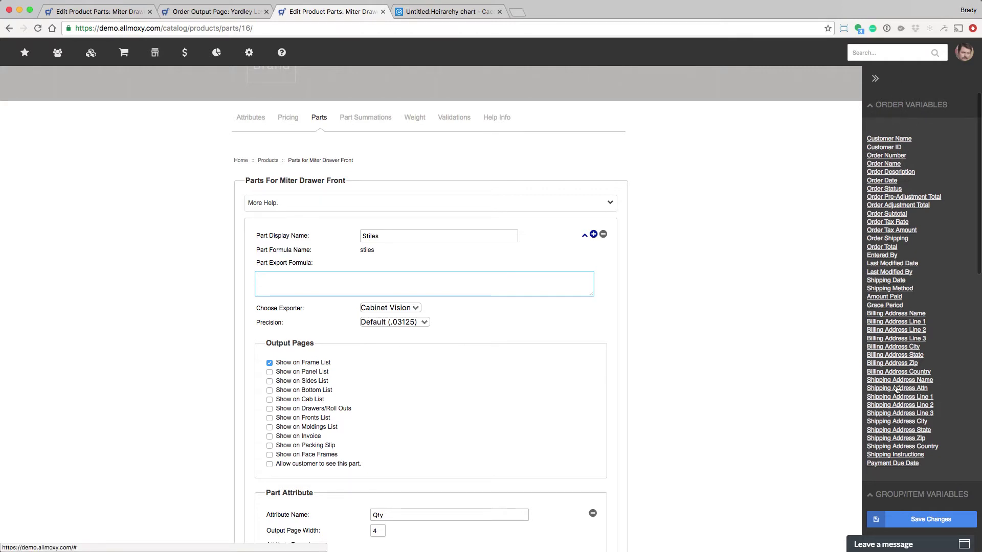
scroll(899, 386, "down", 8)
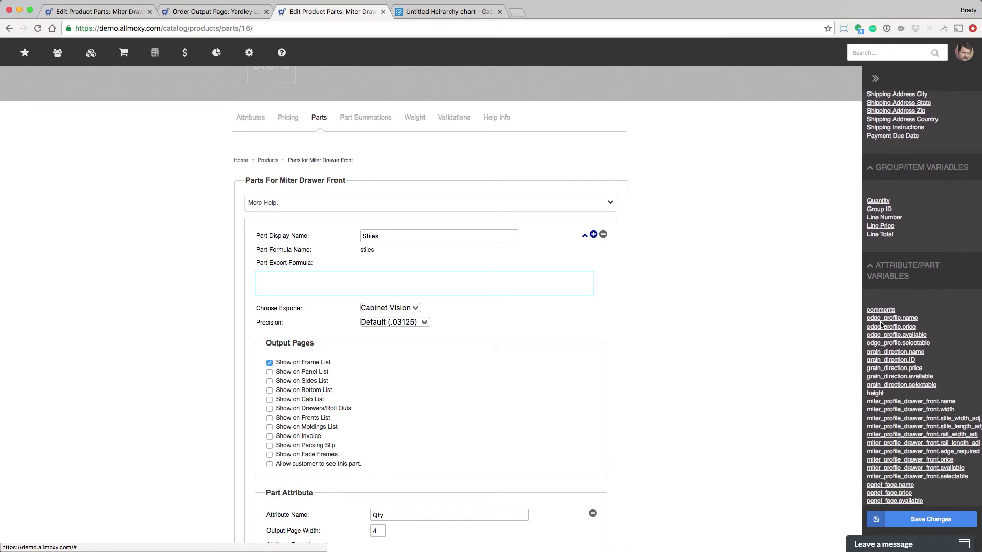
scroll(893, 235, "down", 3)
scroll(893, 235, "down", 3)
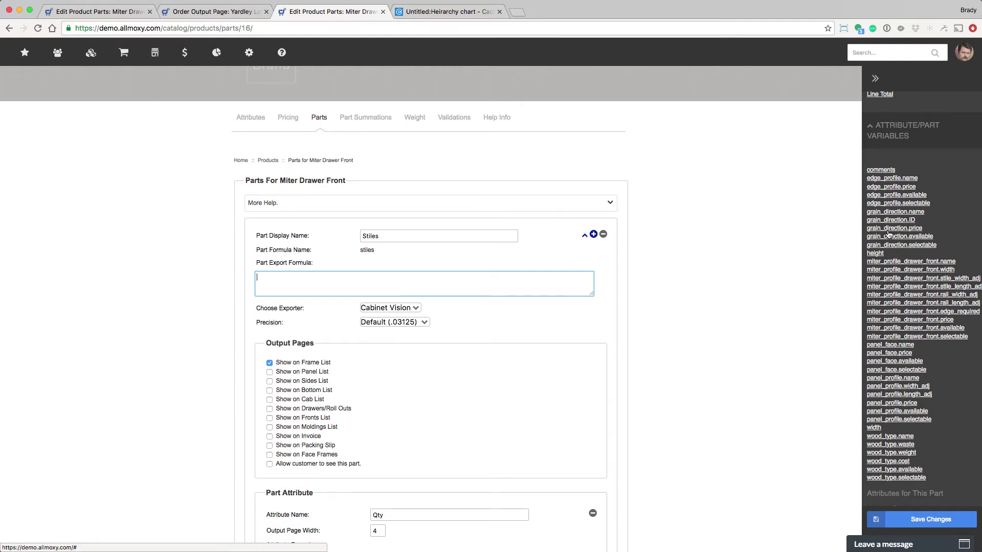
scroll(888, 233, "down", 3)
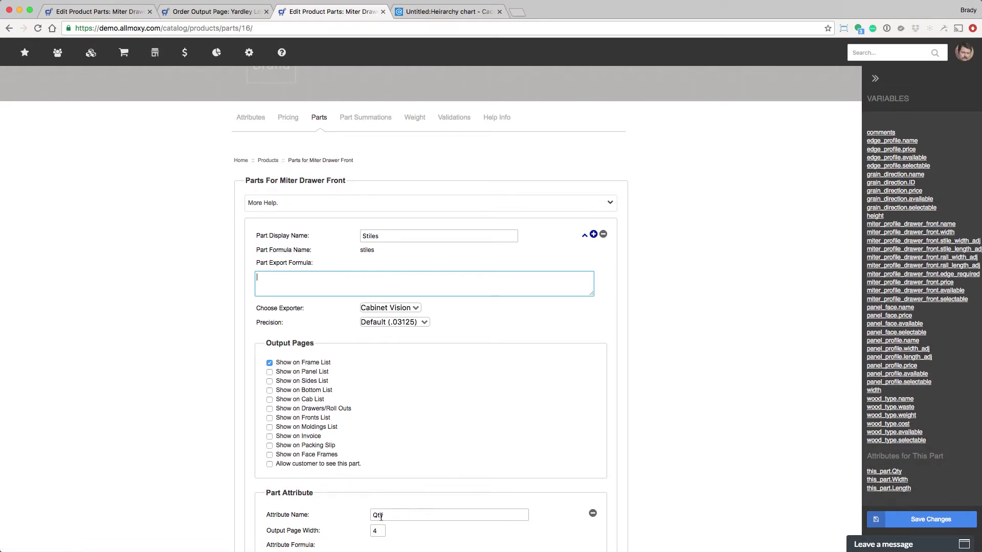
- Enter the Stiles part export formula {{this_part.Qty}},{{width}},{{height}},"say something" using the available variables
left_click_drag(387, 515, 370, 513)
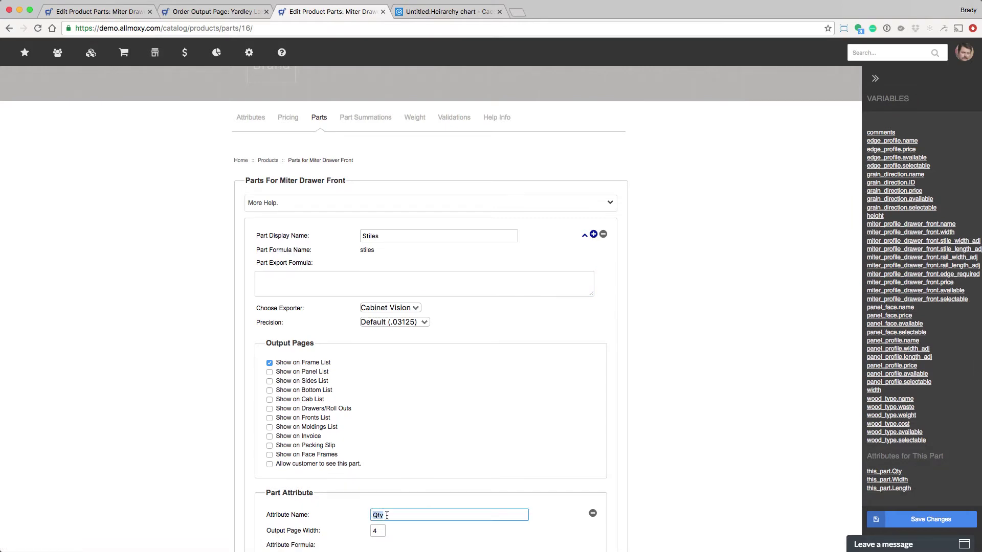
left_click(356, 292)
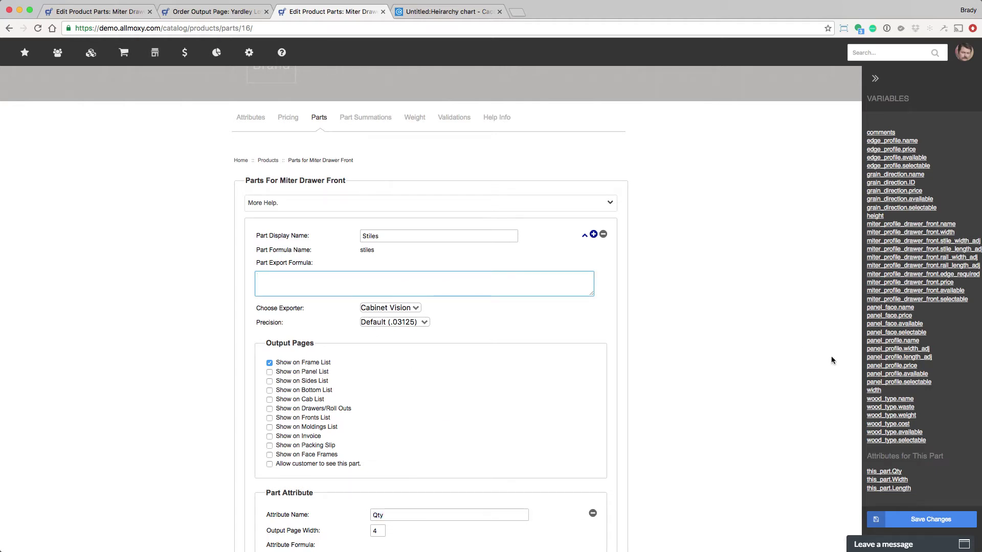
left_click(887, 472)
type(",")
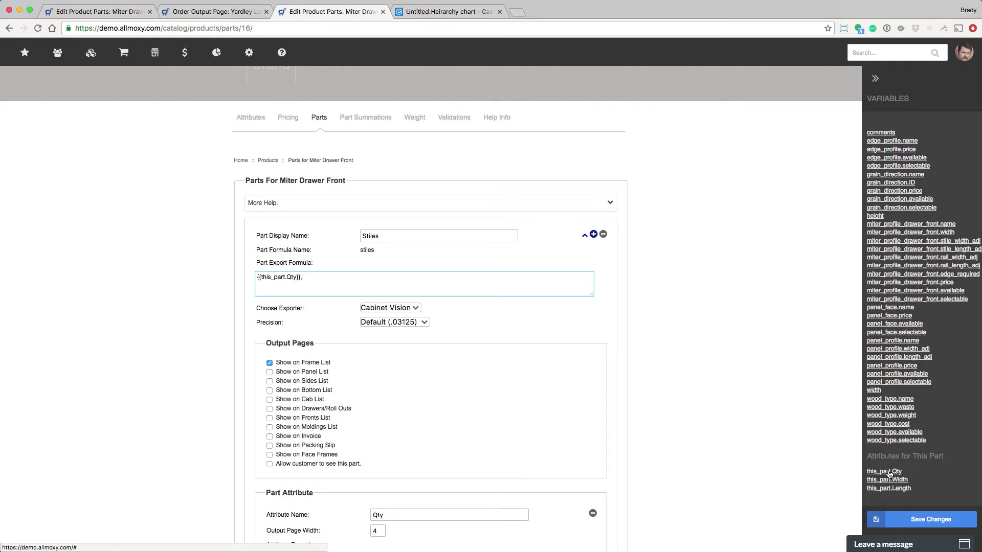
left_click(874, 390)
type(",")
left_click(875, 216)
type(",\"say somethng\"")
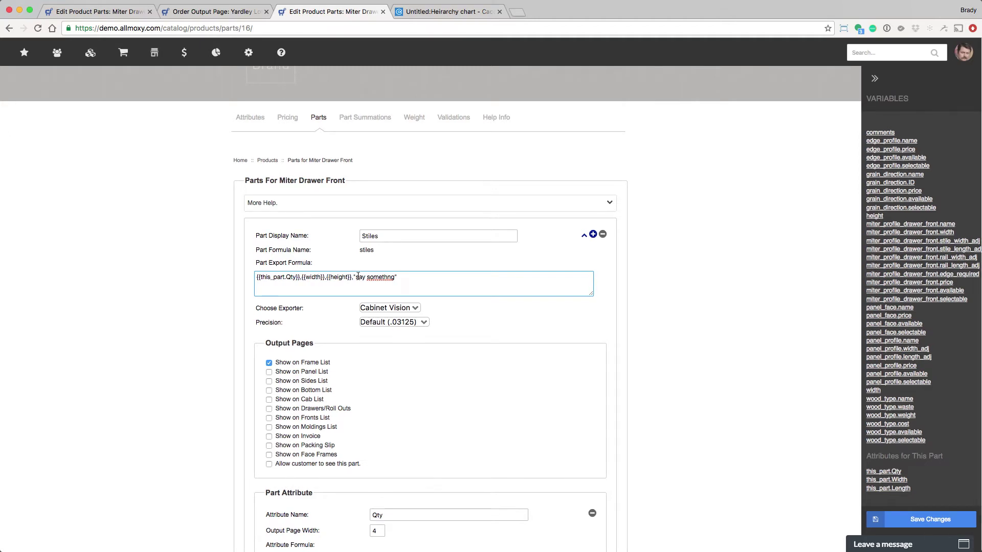
left_click(390, 277)
type("ii")
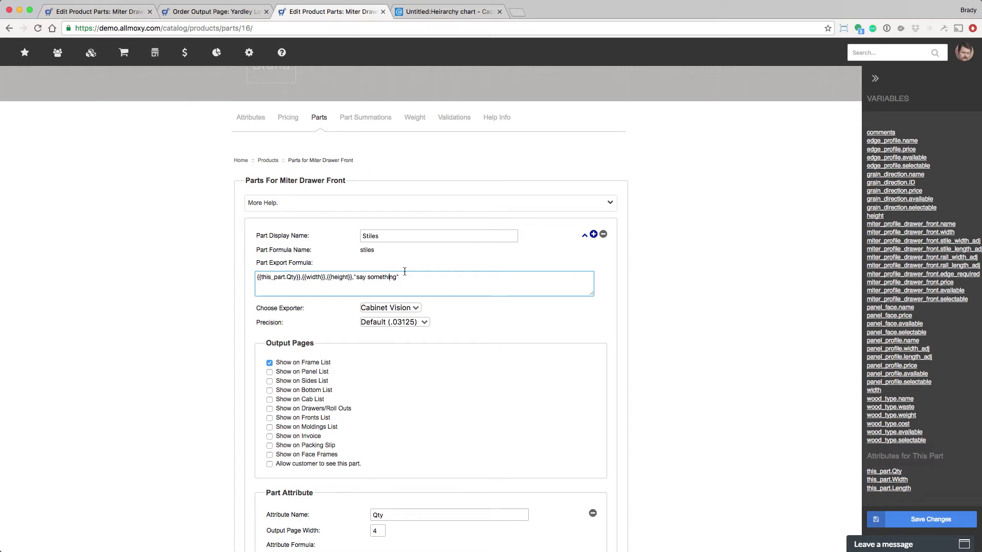
- Check the Stiles output page settings against the order's Frame List, and view the product hierarchy chart in Cacoo
scroll(406, 278, "down", 3)
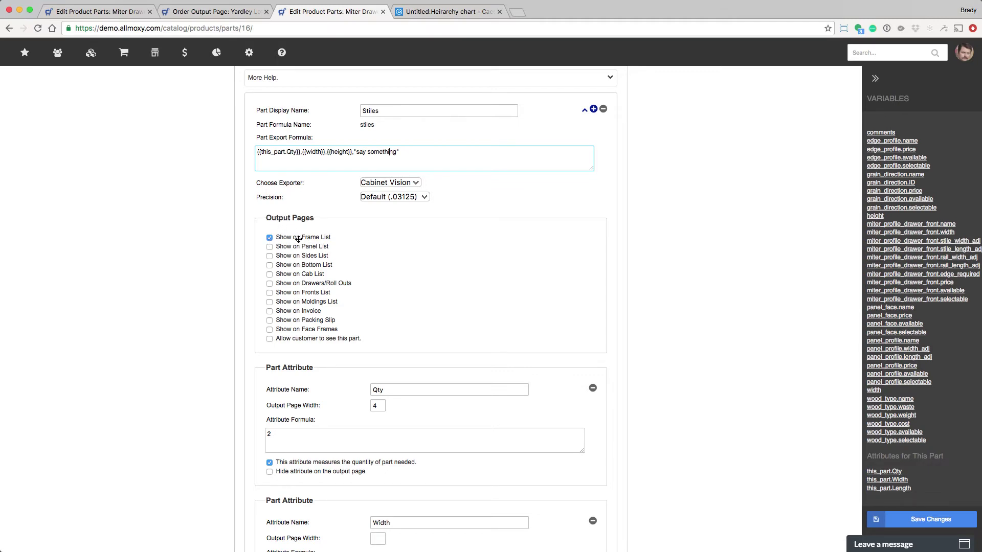
left_click(215, 11)
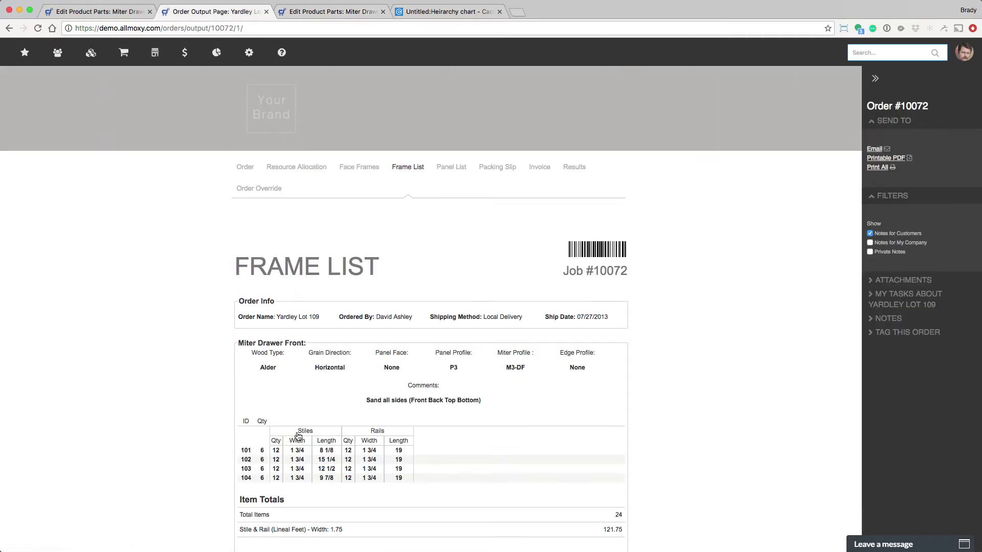
left_click(317, 12)
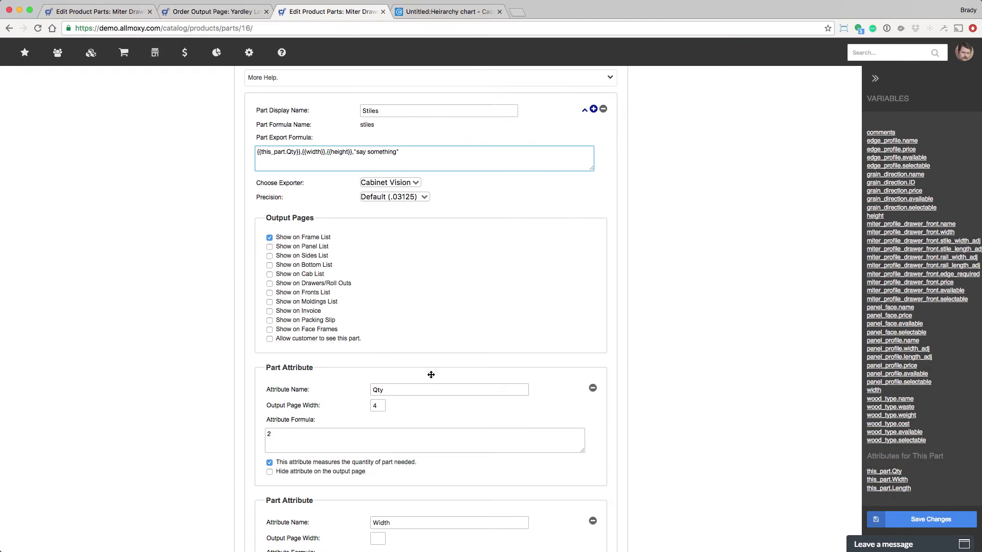
left_click(419, 12)
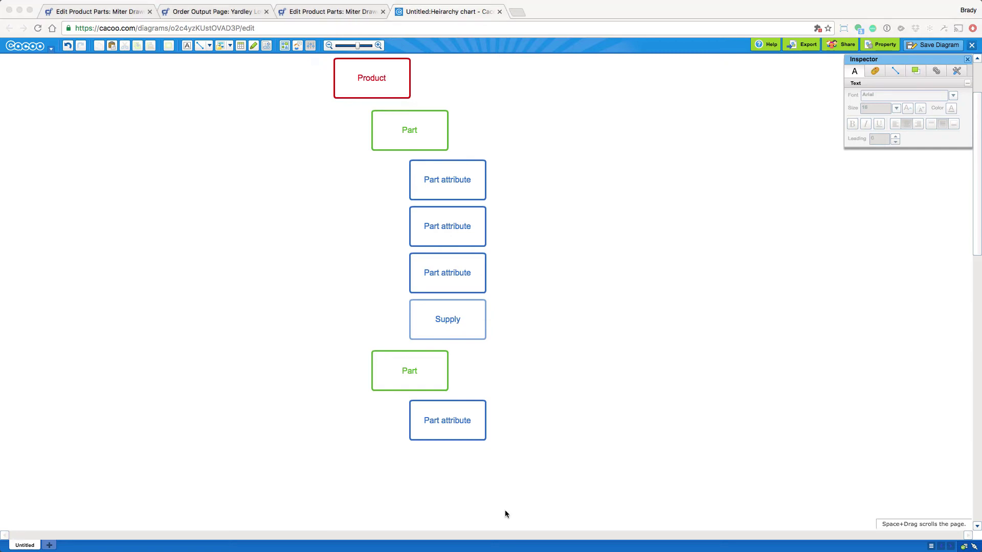
left_click(340, 12)
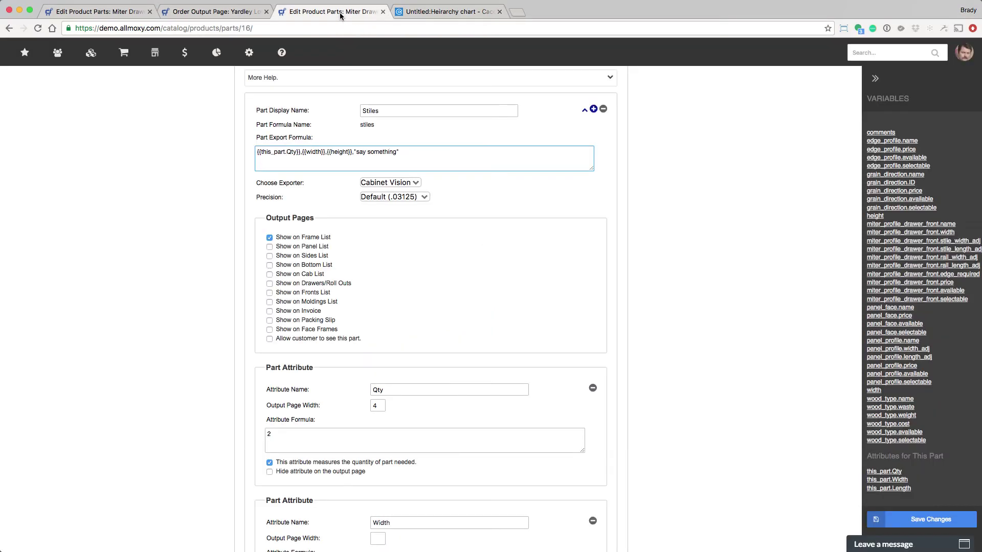
- Collapse the Stiles part to view the Miter Drawer Front parts list, and expand its details again
scroll(516, 261, "up", 4)
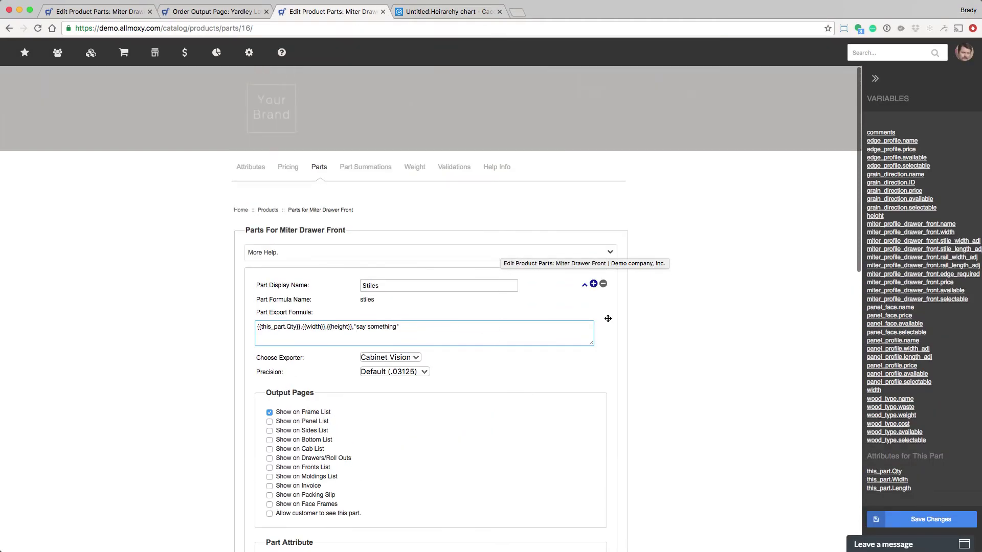
left_click(679, 343)
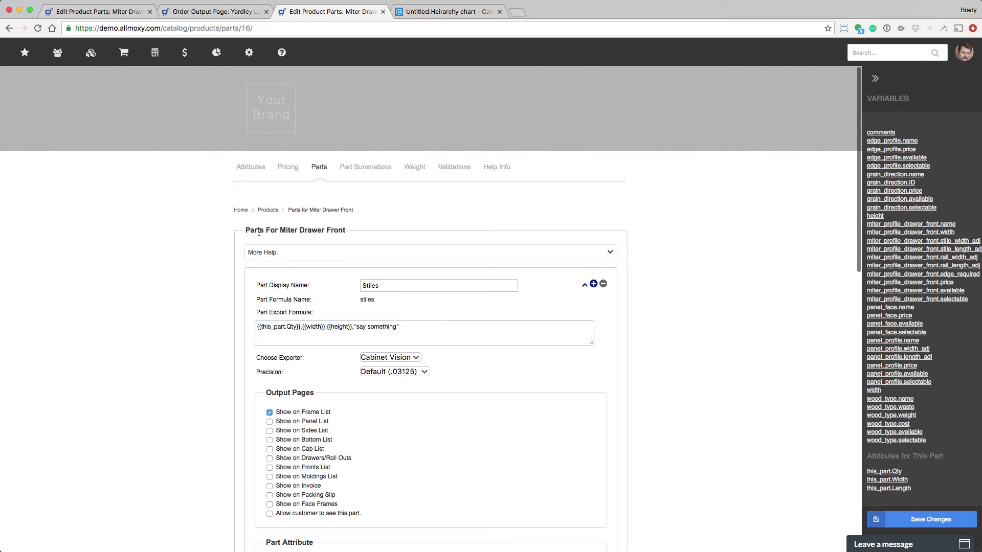
scroll(665, 336, "down", 3)
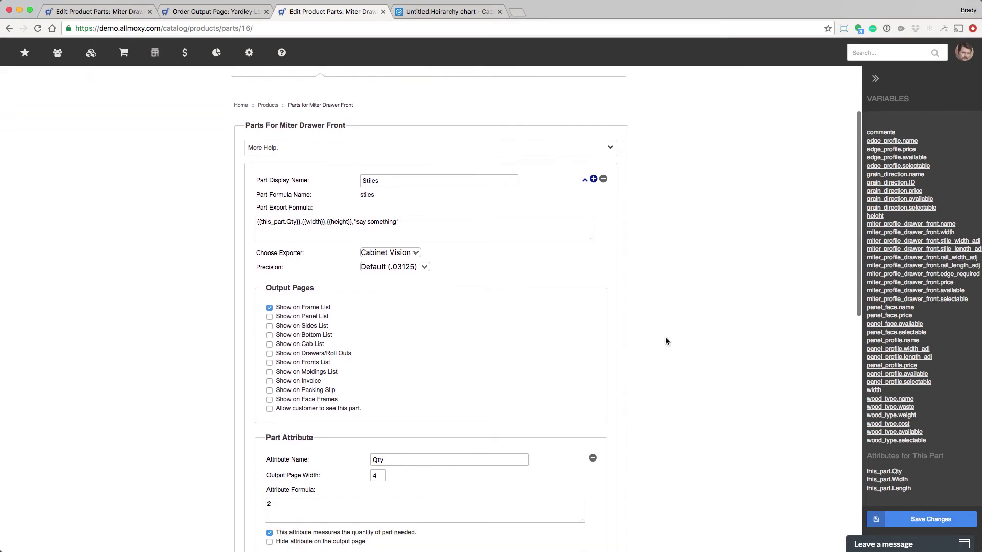
left_click(583, 181)
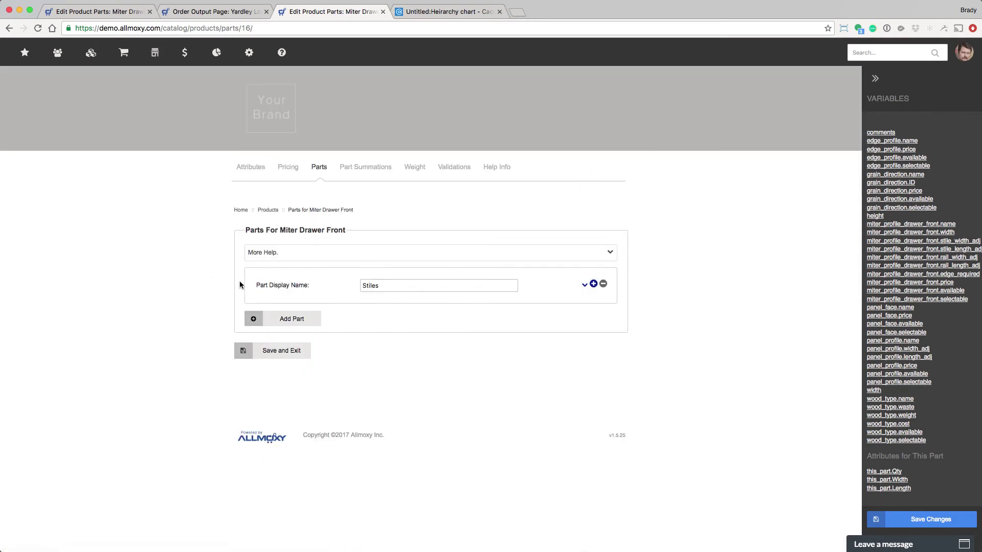
left_click(584, 285)
- Review the Stiles part's output pages, its Qty, Width and Length attributes, and its part supply formula
scroll(664, 313, "down", 5)
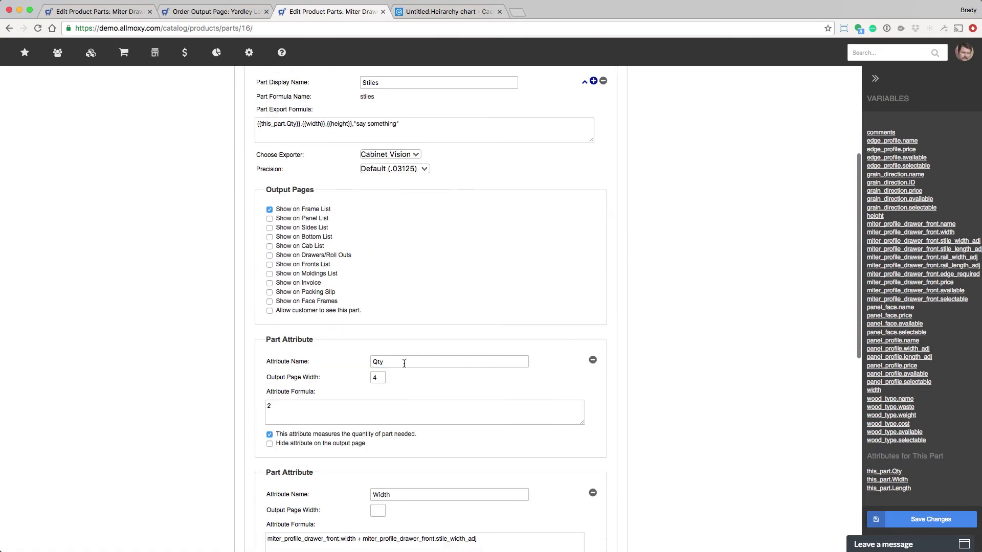
scroll(465, 364, "down", 5)
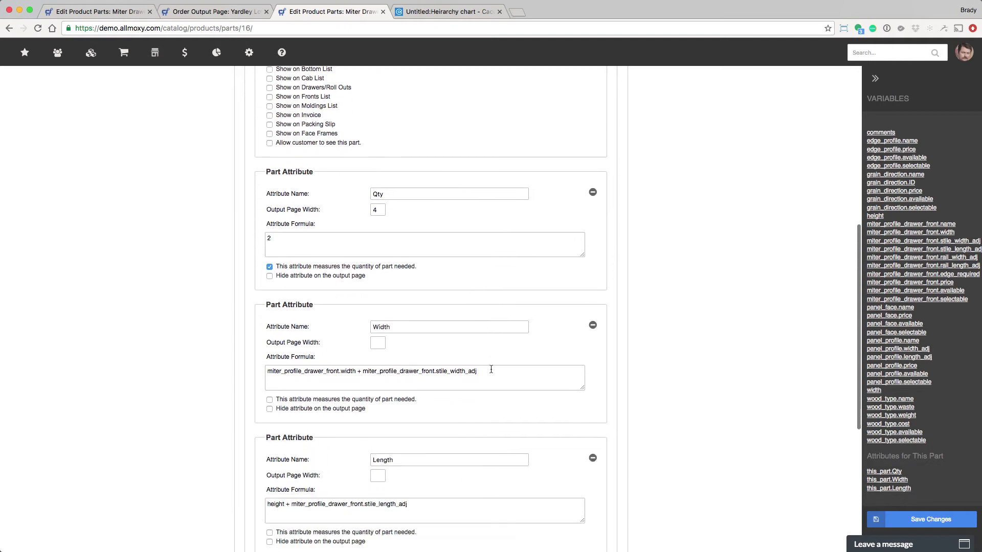
scroll(420, 319, "down", 5)
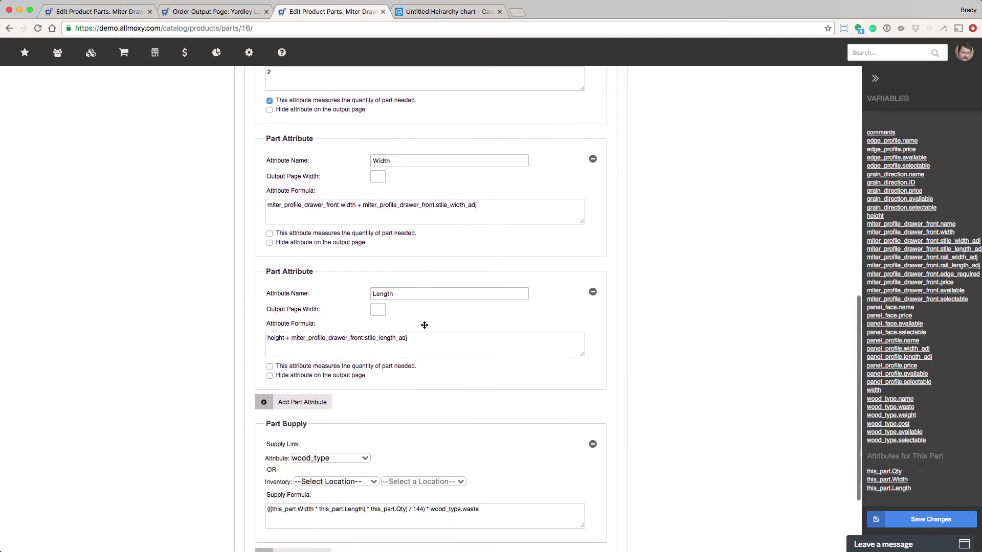
scroll(433, 299, "down", 3)
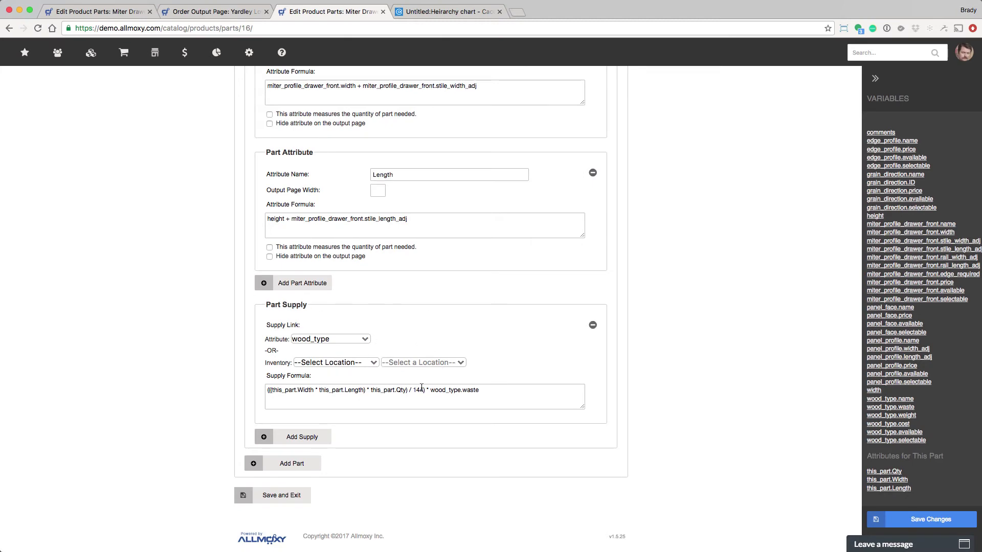
scroll(437, 368, "up", 20)
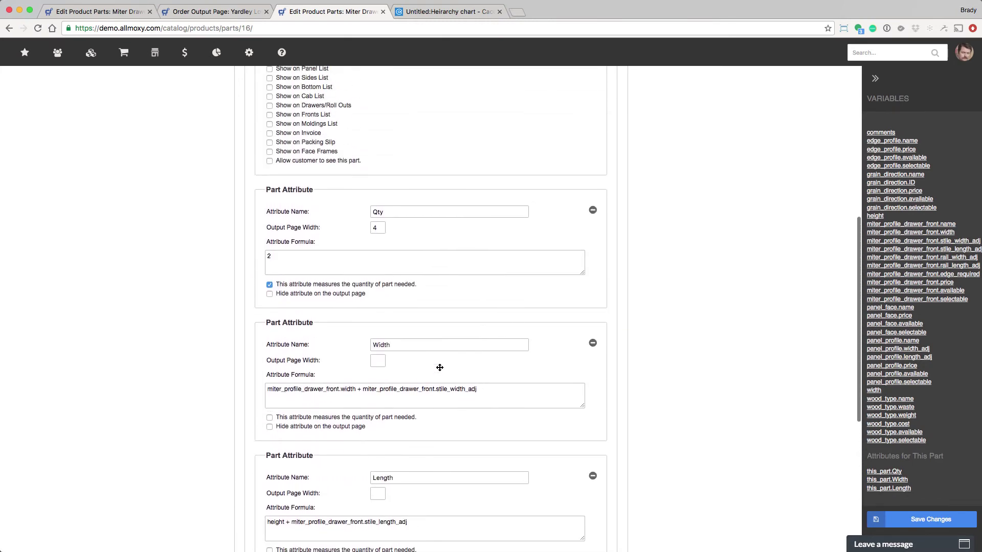
scroll(476, 383, "down", 5)
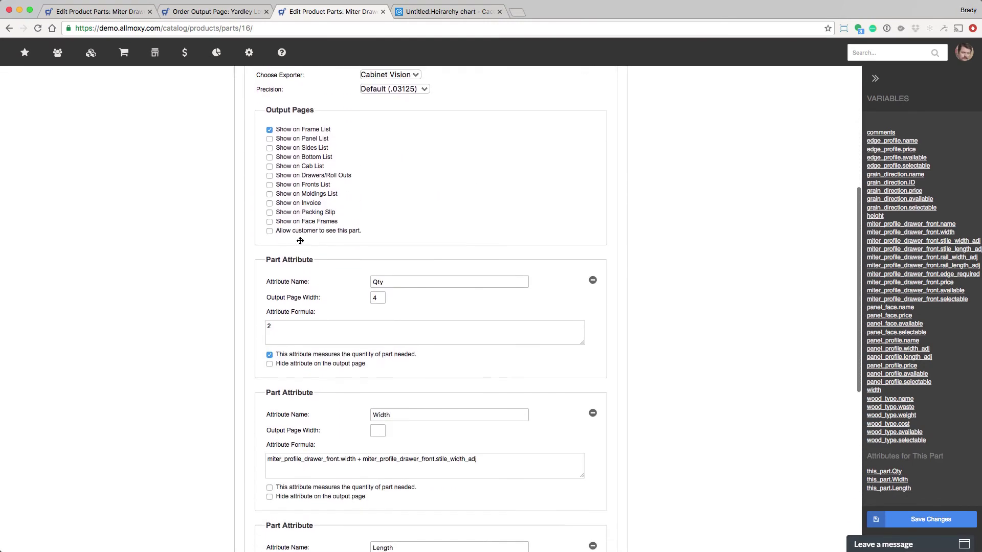
scroll(373, 274, "up", 2)
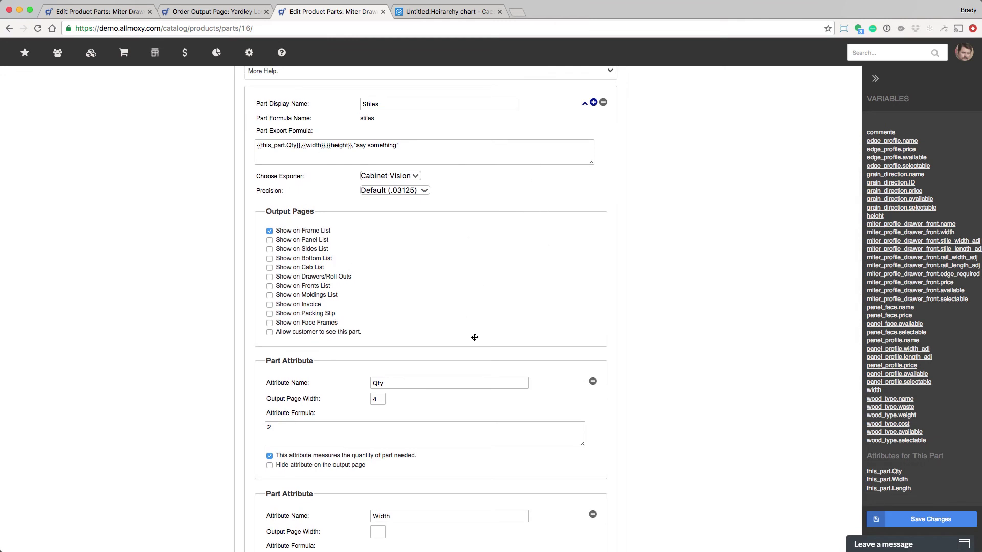
scroll(478, 337, "down", 5)
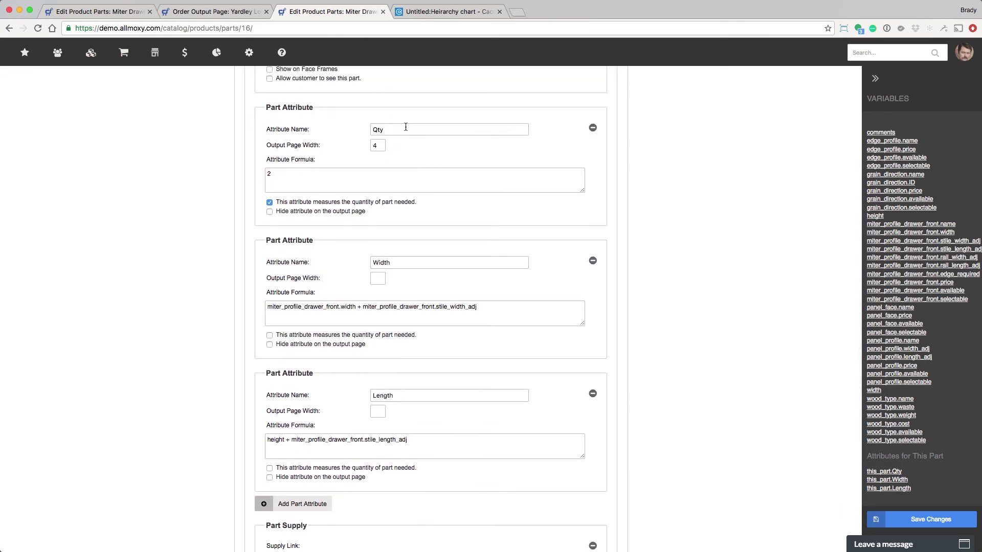
- Compare the Qty attribute's name and output page width with the Stiles columns on the order's Frame List
left_click_drag(401, 129, 364, 130)
key("ctrl+shift+Tab")
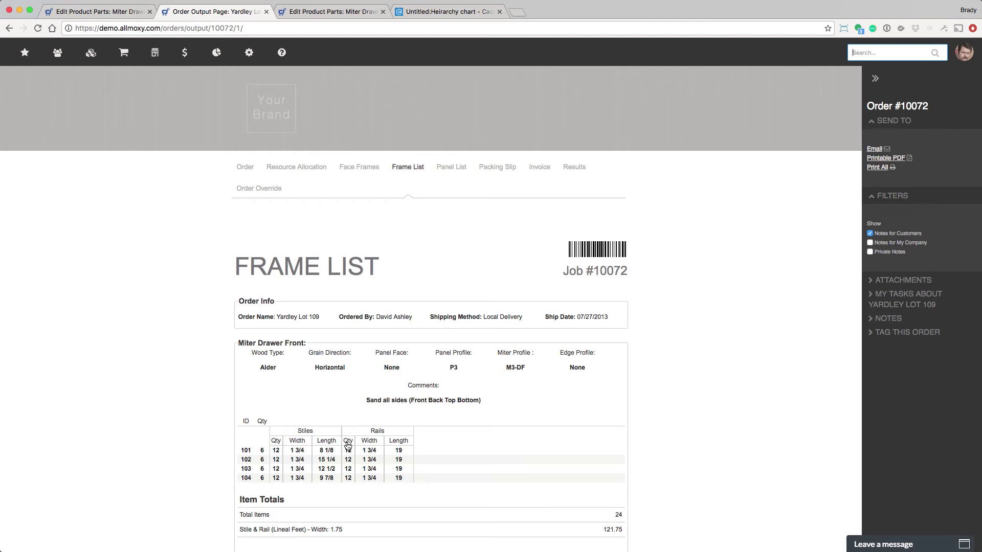
left_click(327, 12)
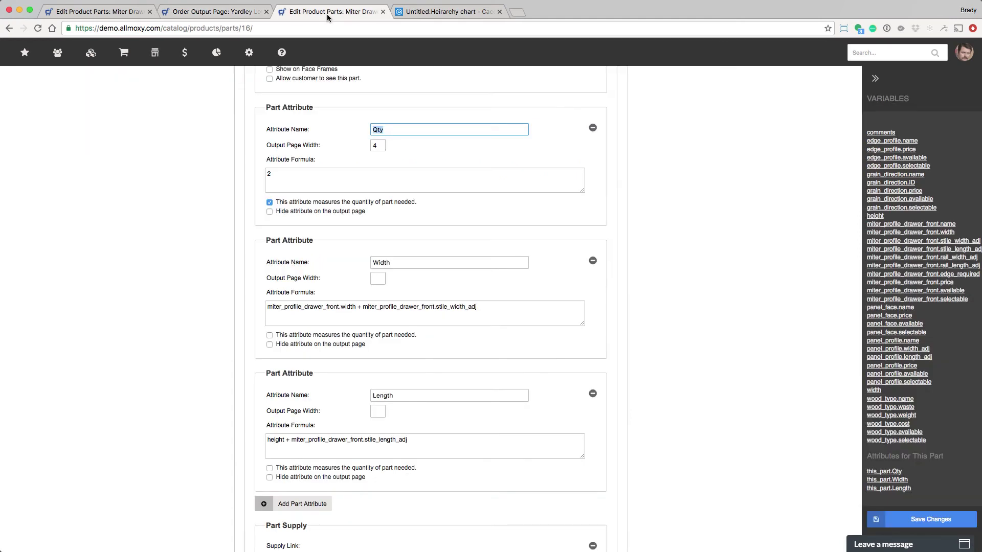
left_click(380, 148)
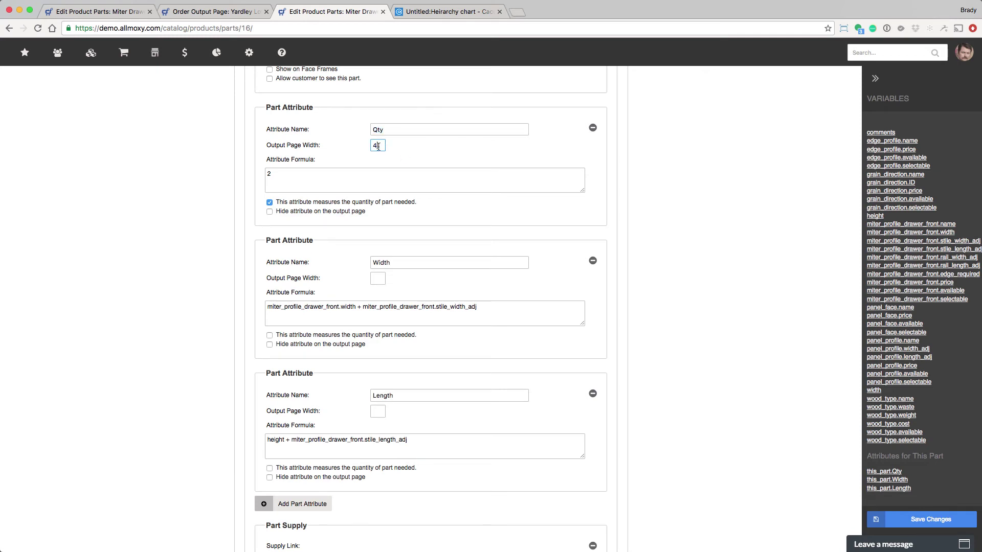
double_click(378, 146)
left_click(224, 12)
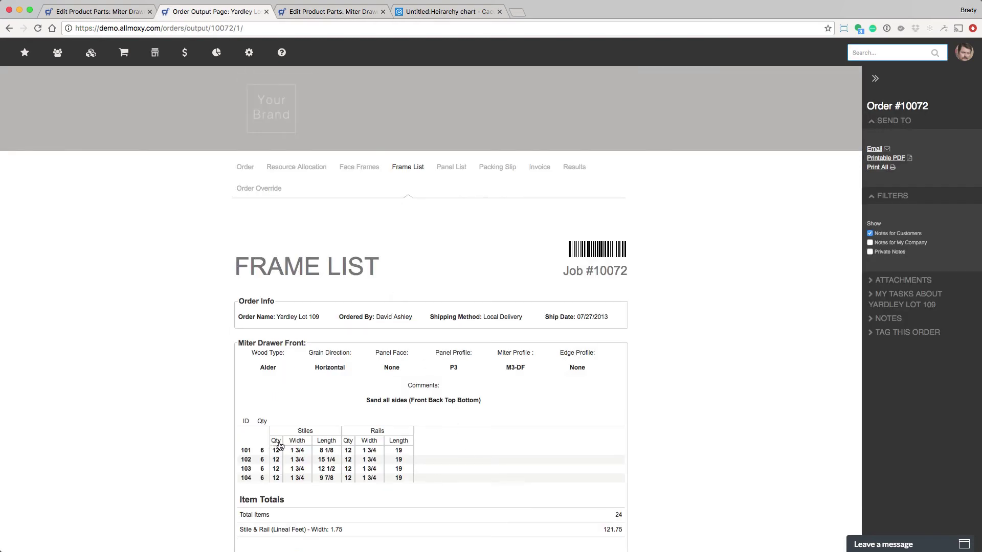
key("ctrl+Tab")
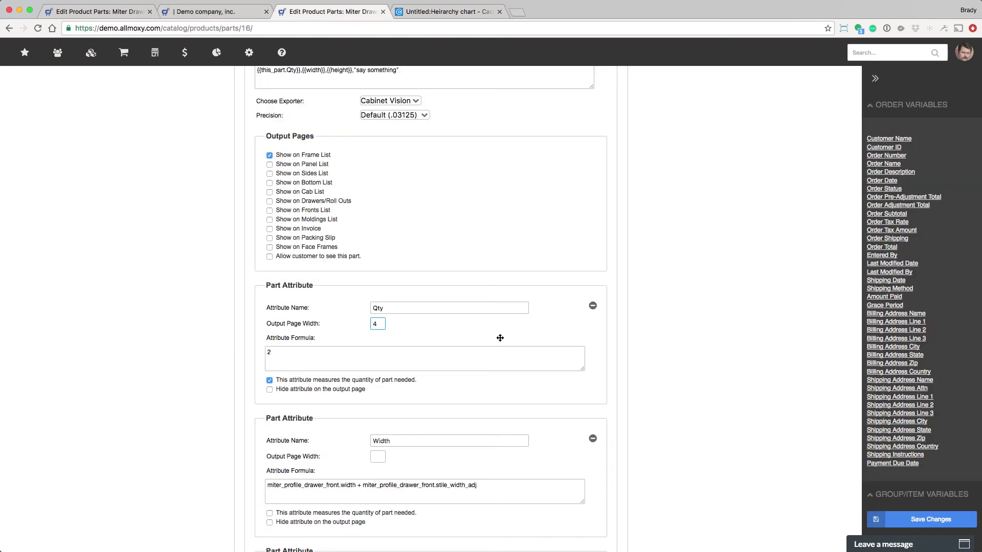
- Examine the Qty attribute's formula along with its attribute name and the Stiles part display name
left_click(456, 360)
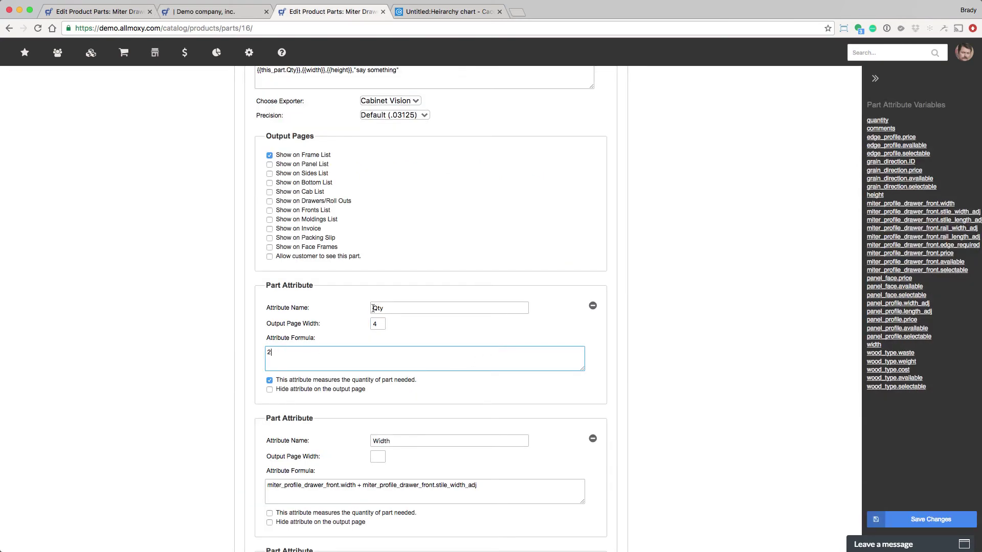
left_click_drag(382, 308, 365, 309)
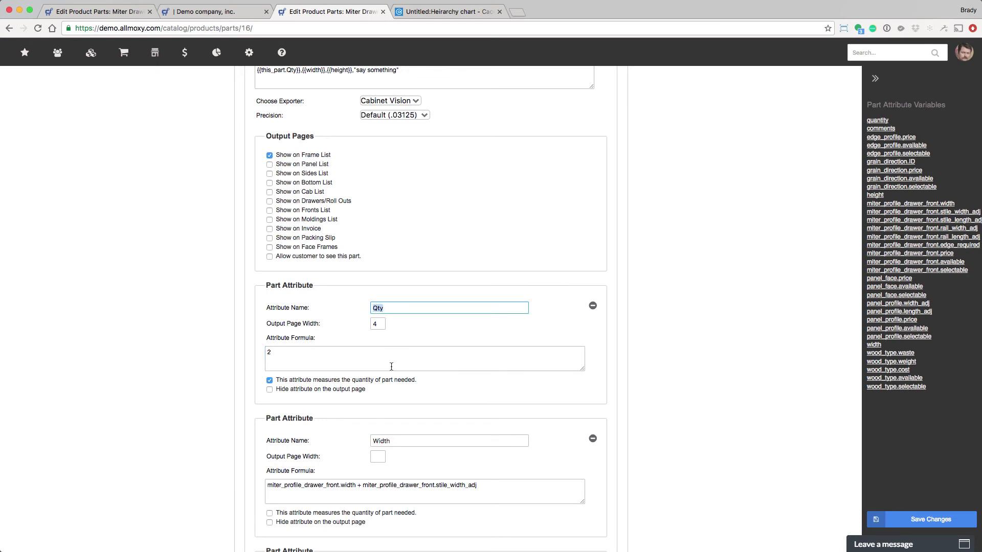
scroll(391, 366, "up", 5)
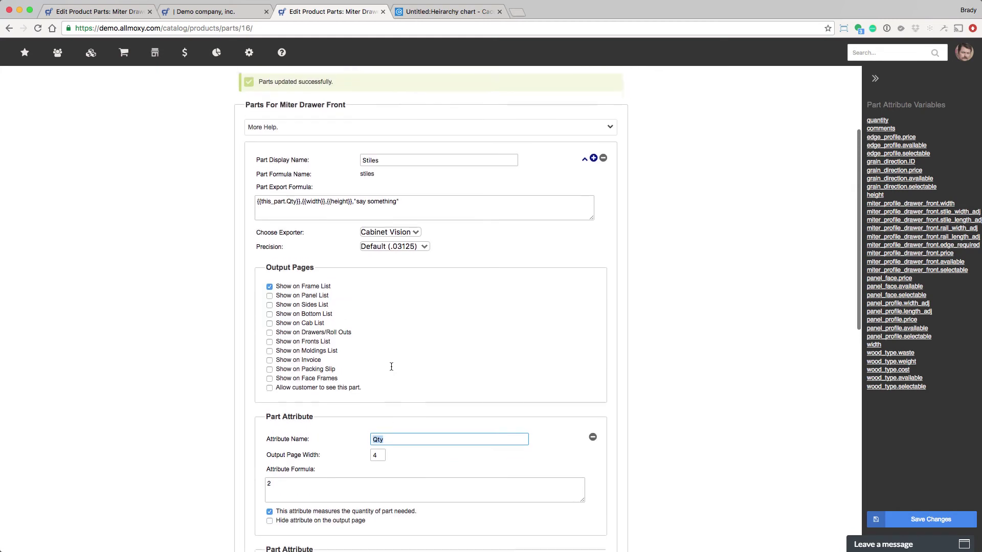
left_click_drag(389, 170, 361, 165)
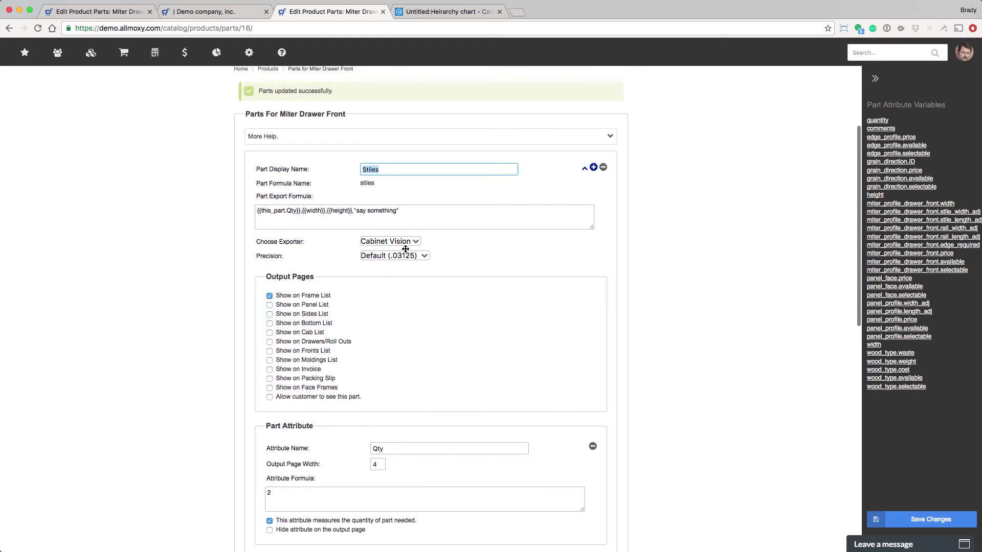
scroll(429, 404, "down", 4)
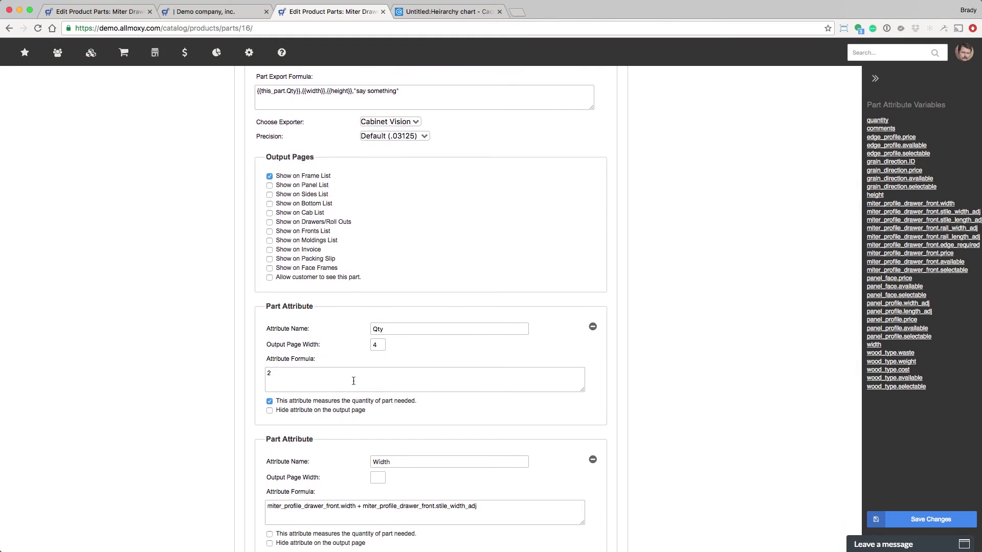
left_click(353, 382)
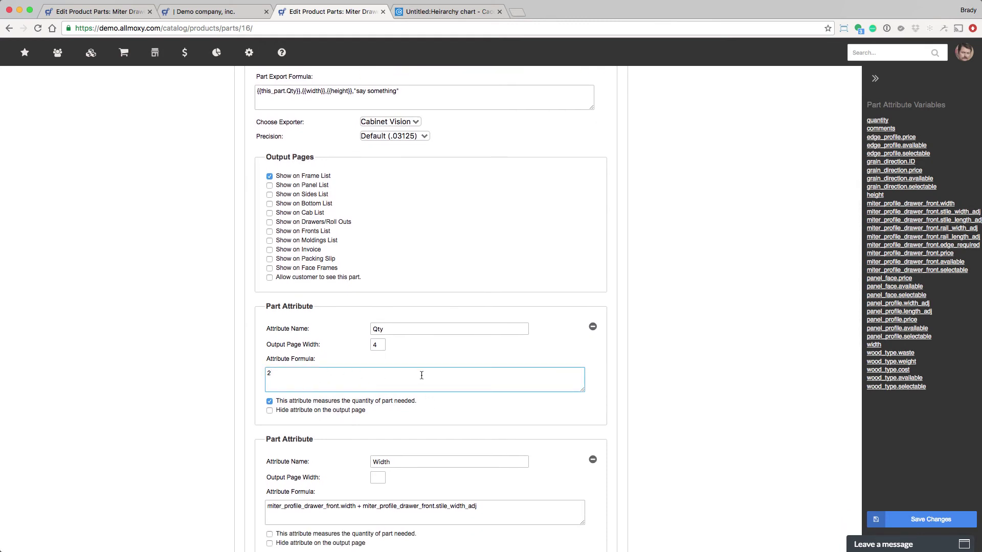
- Examine the Width attribute's name and its formula combining the miter profile's width and stile width adjustment
scroll(422, 377, "down", 9)
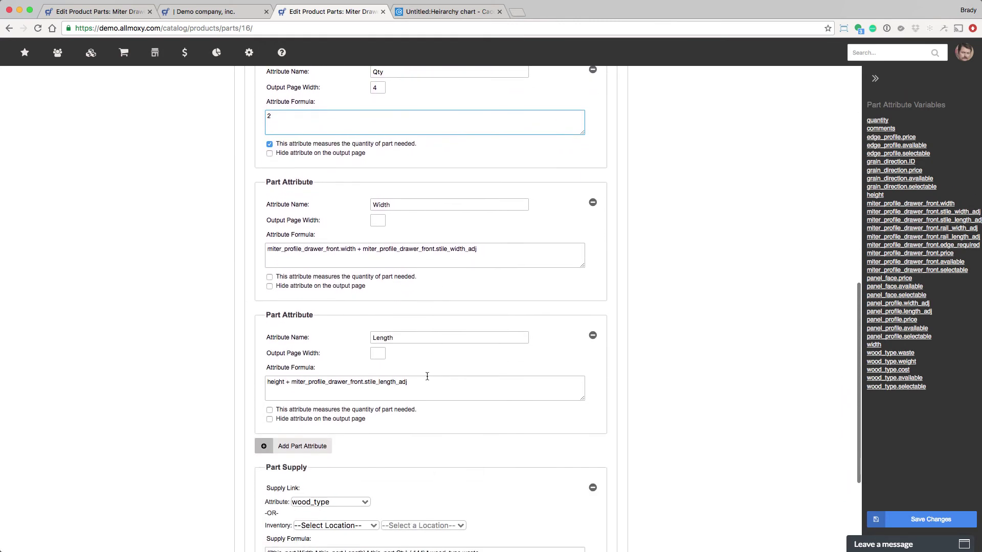
left_click_drag(408, 205, 365, 206)
scroll(428, 272, "up", 1)
scroll(428, 272, "up", 10)
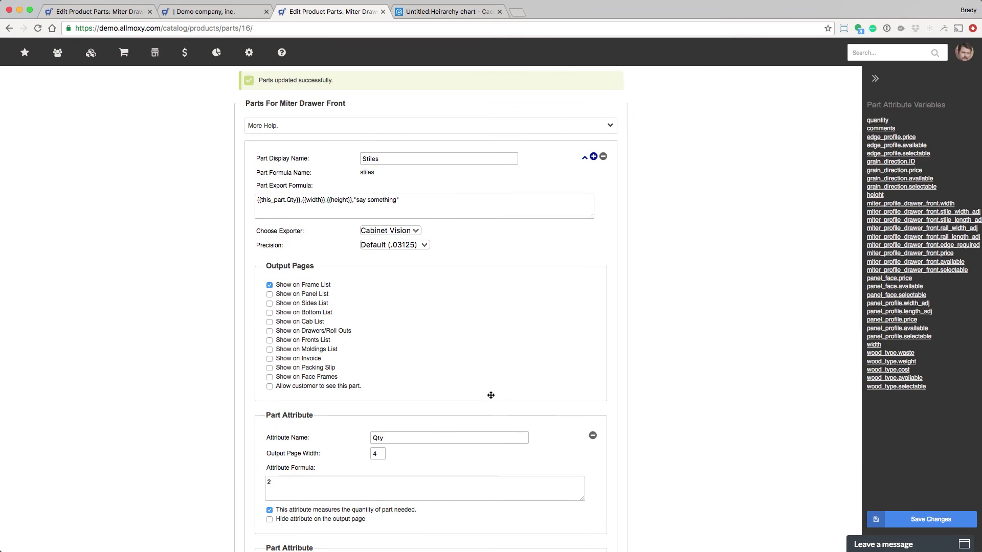
scroll(491, 394, "down", 10)
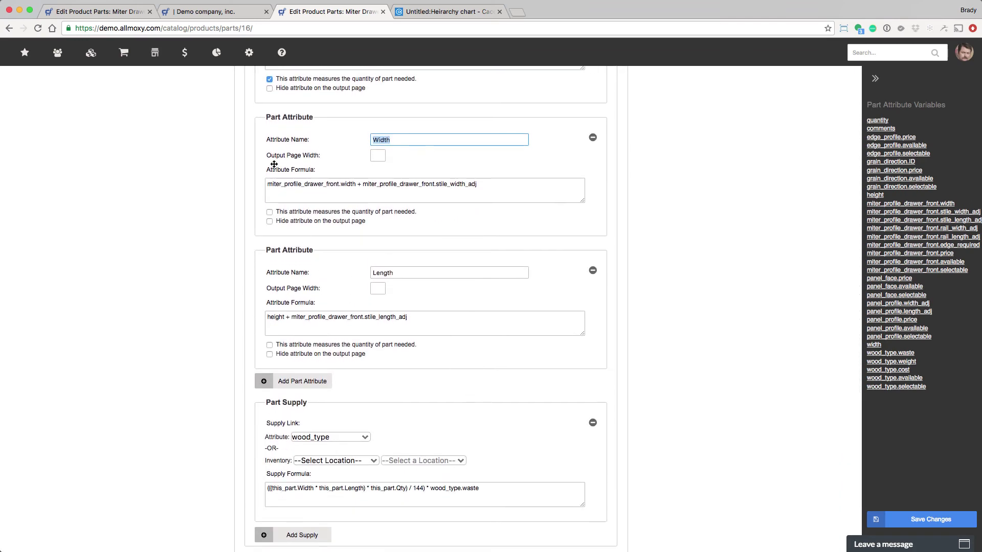
left_click_drag(268, 185, 324, 185)
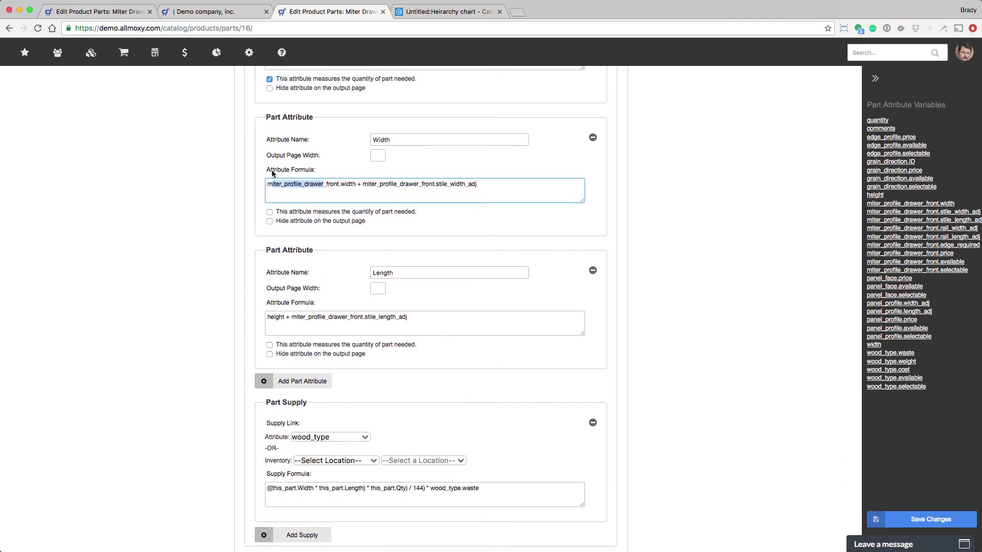
left_click(433, 190)
left_click_drag(268, 184, 457, 187)
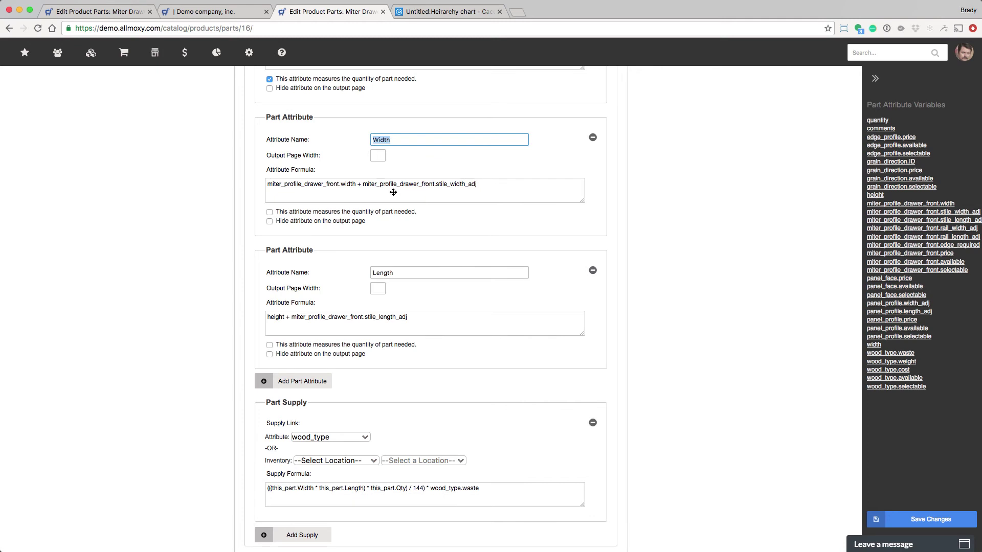
- Check the Qty attribute's quantity and hide-on-output-page options, and the Width attribute's output page width
scroll(419, 233, "up", 5)
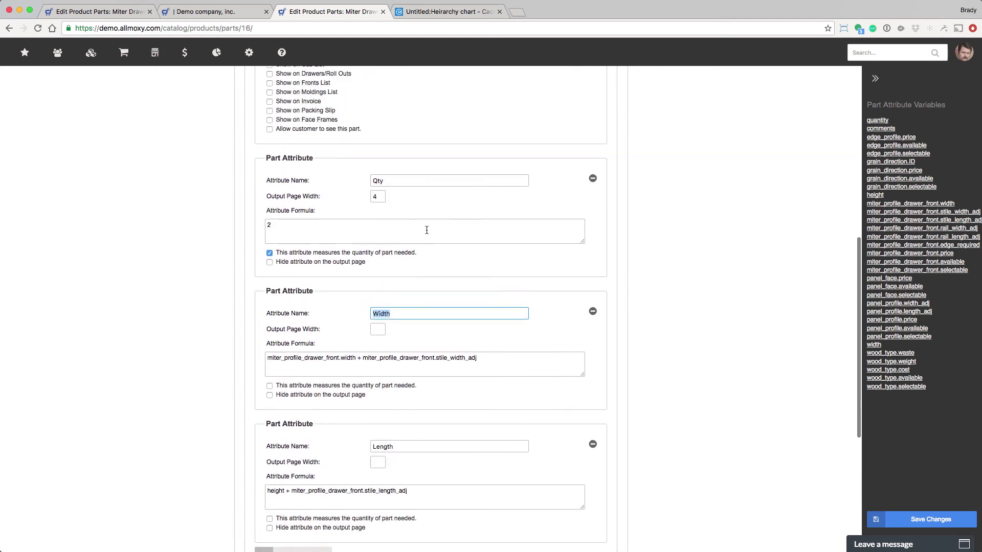
double_click(381, 181)
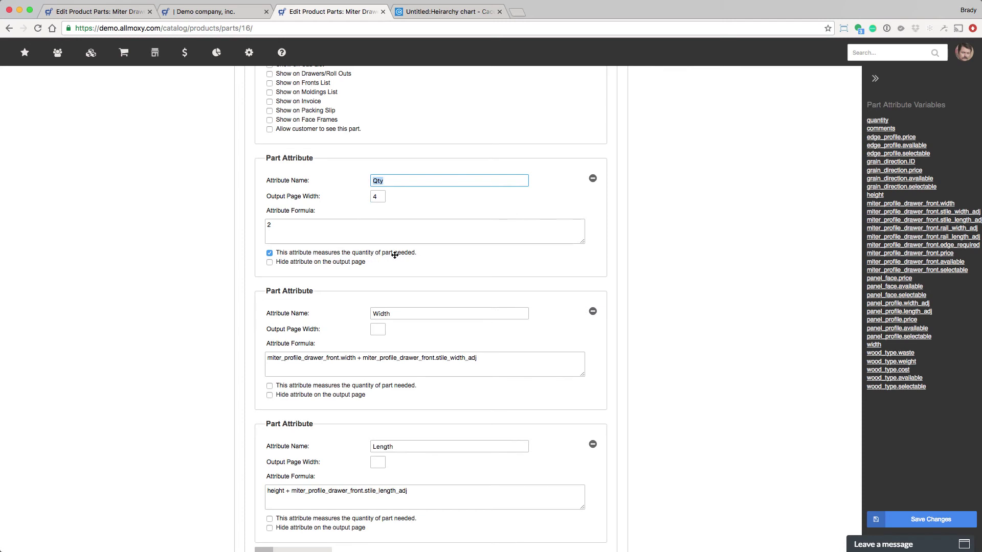
left_click(270, 263)
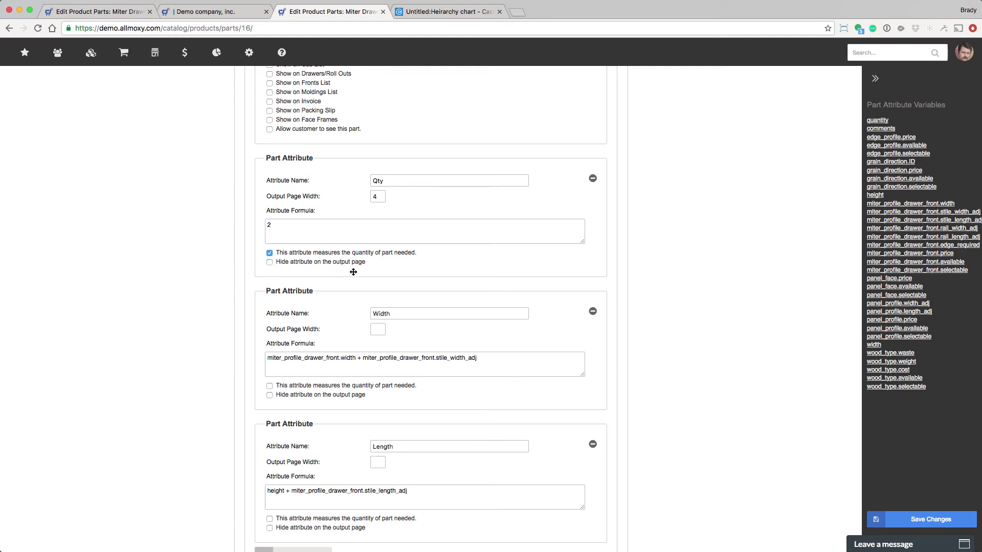
left_click(379, 330)
- Add a blank part attribute below the Stiles part's Length attribute and remove it again
scroll(409, 204, "down", 3)
scroll(431, 304, "down", 5)
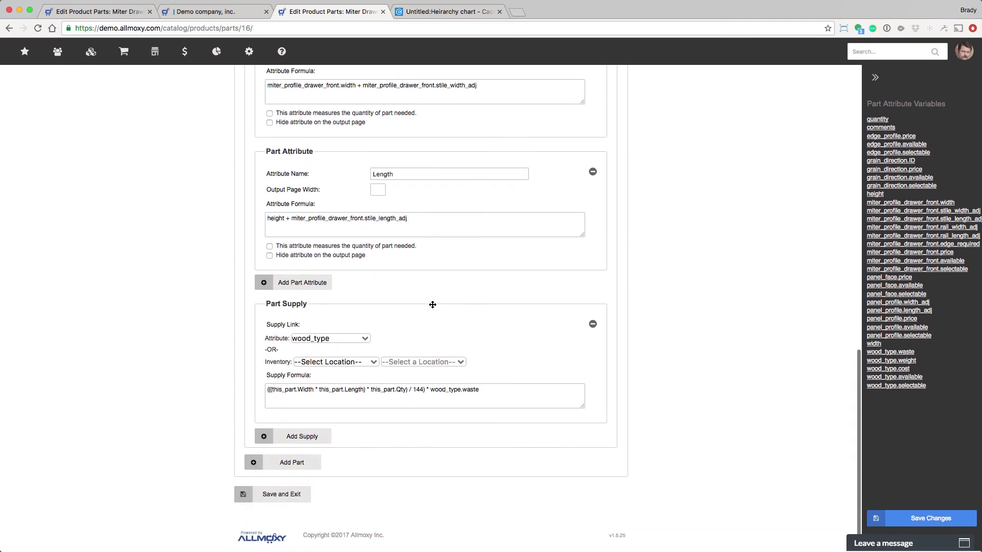
left_click(312, 286)
left_click(593, 295)
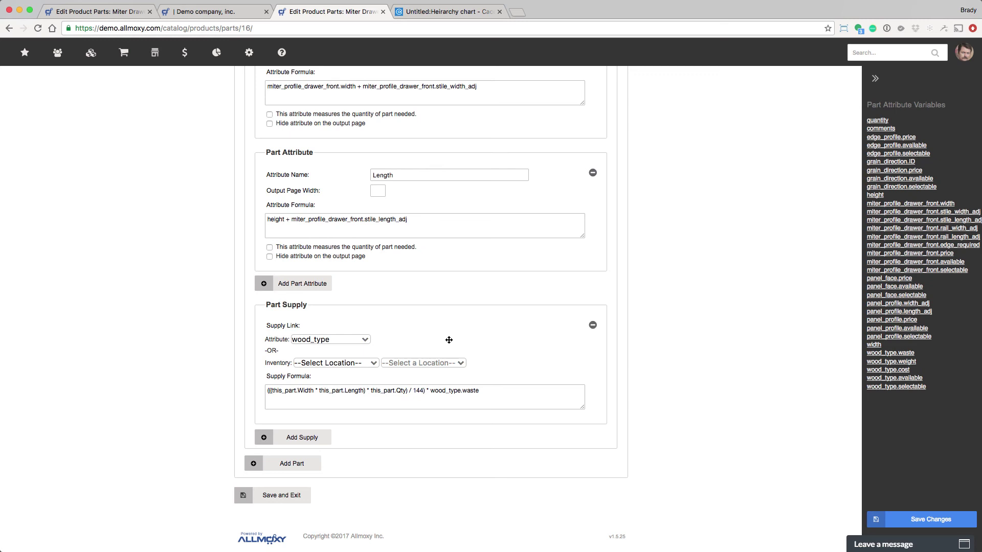
- Keep wood_type as the part supply's attribute, try Hardware as its inventory location, and reset the location to no selection
left_click(325, 340)
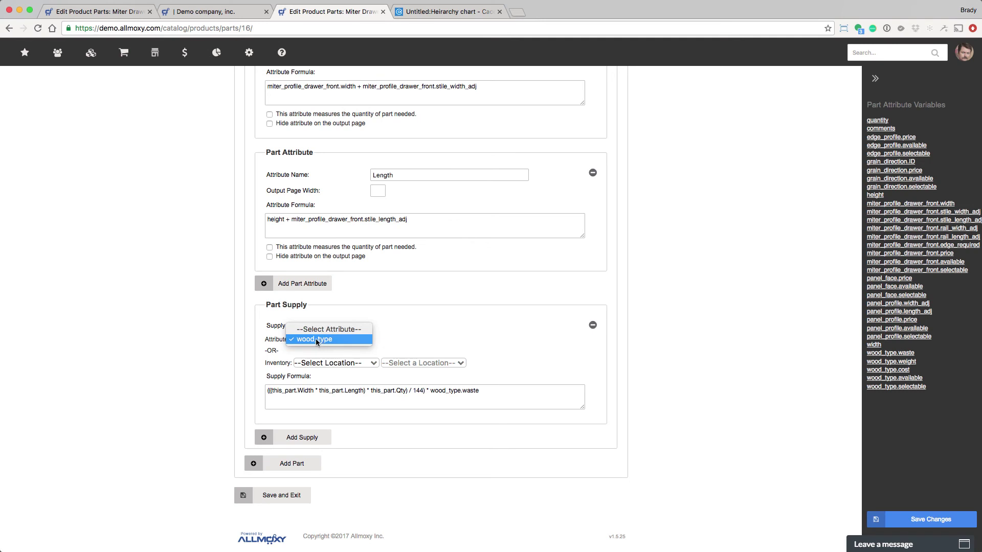
left_click(319, 340)
left_click(337, 364)
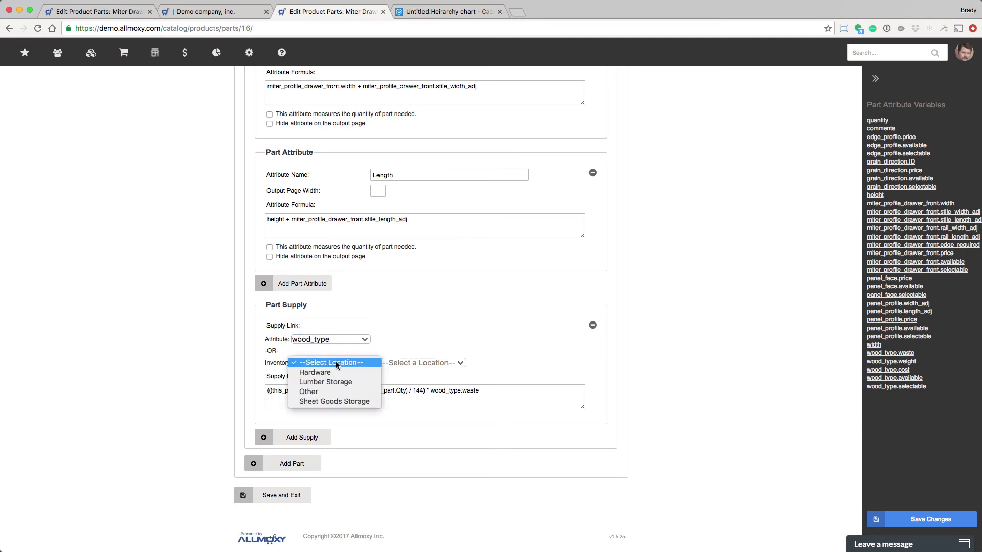
left_click(340, 373)
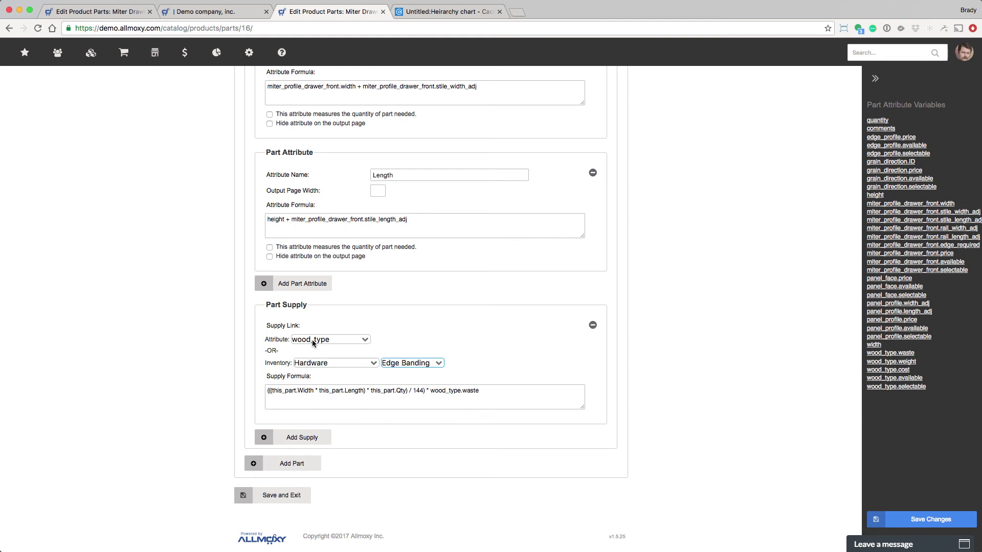
left_click(314, 364)
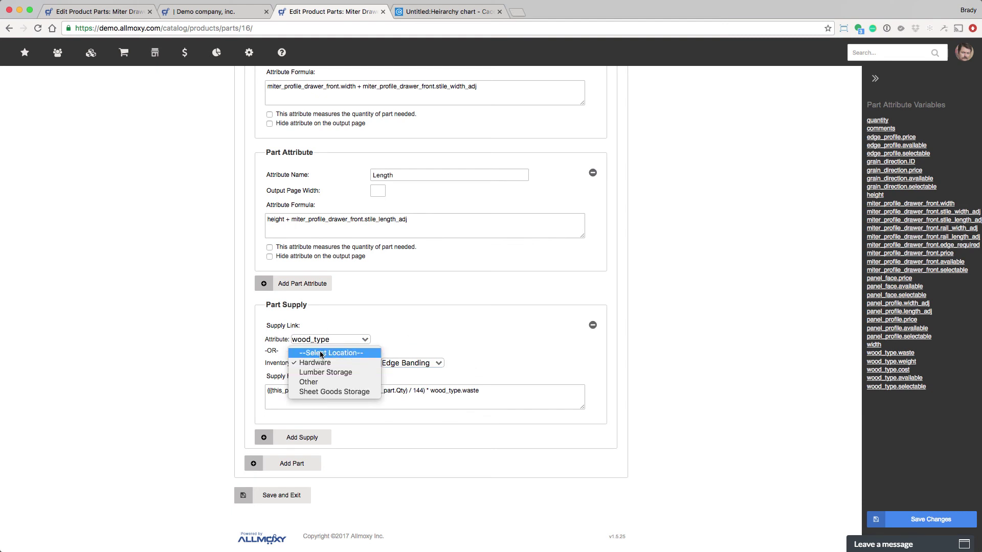
left_click(322, 356)
- Examine the part supply's formula, covering its width, length and quantity calculation and the wood_type.waste multiplier
left_click(495, 391)
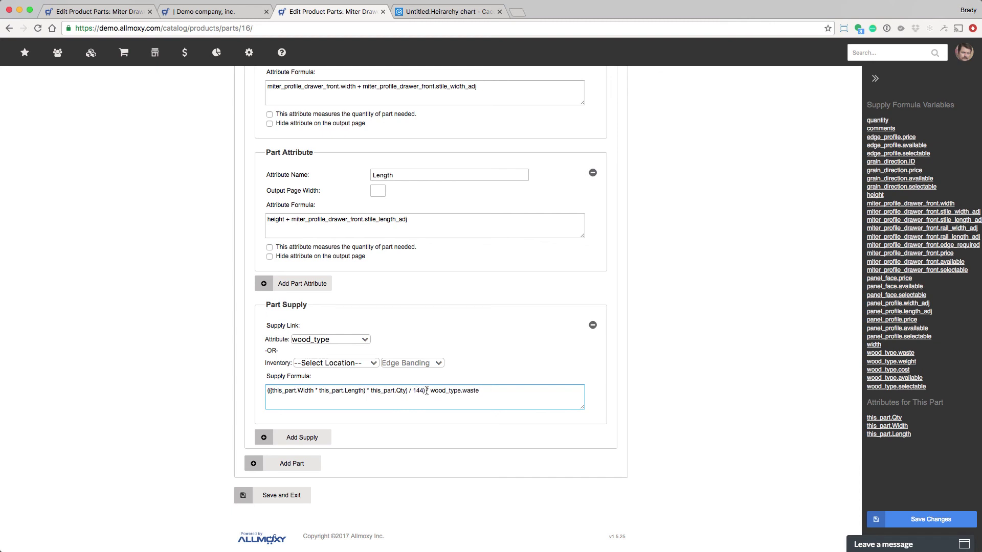
left_click_drag(424, 390, 274, 392)
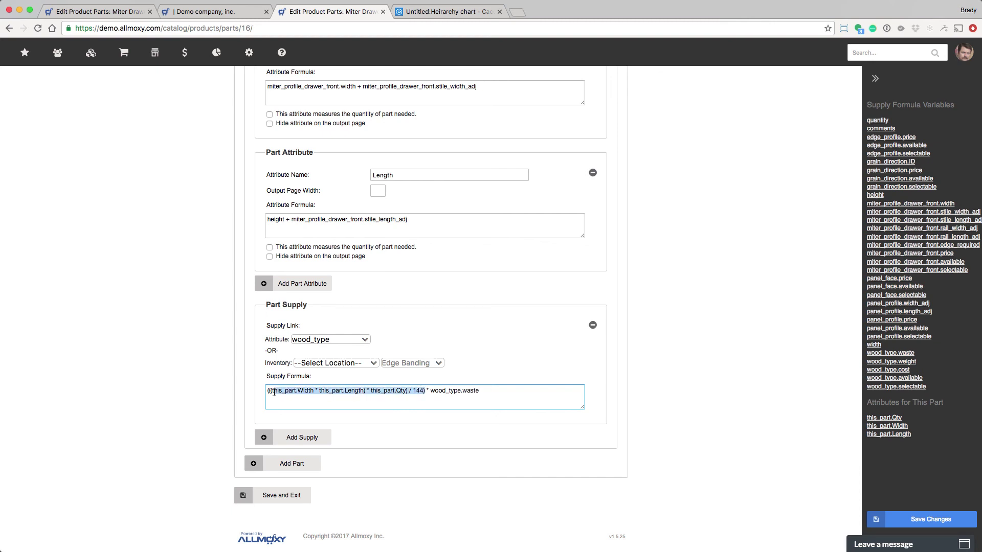
mouse_move(429, 390)
left_mouse_down()
mouse_move(474, 391)
mouse_move(431, 391)
left_mouse_up()
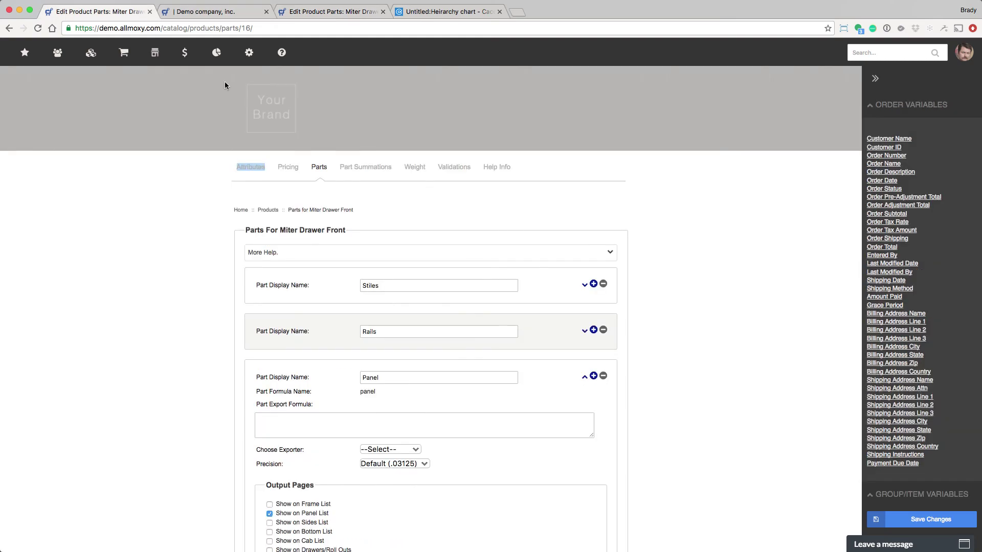
- Open the Miter Drawer Front product's attributes page in the other browser tab and find its group attributes
scroll(530, 306, "down", 15)
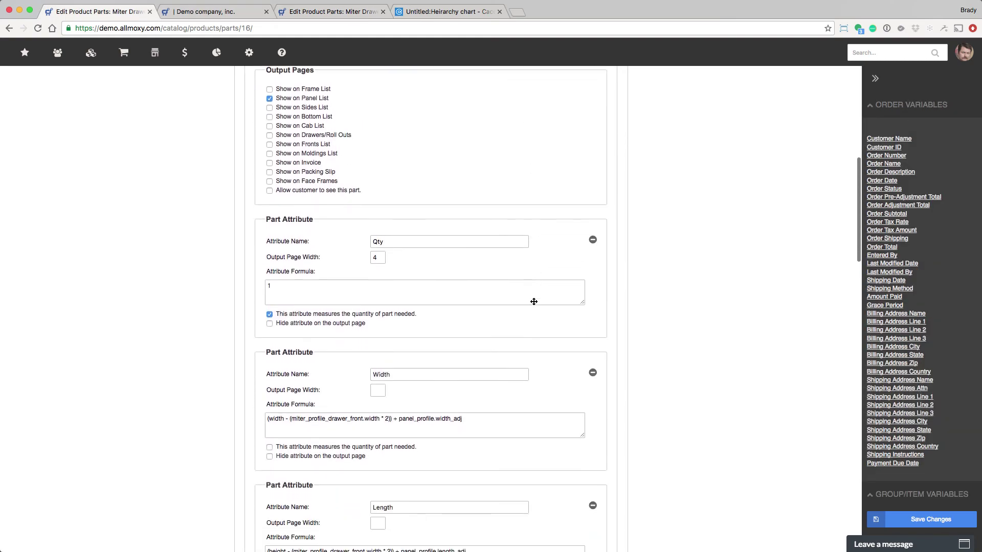
scroll(534, 301, "down", 10)
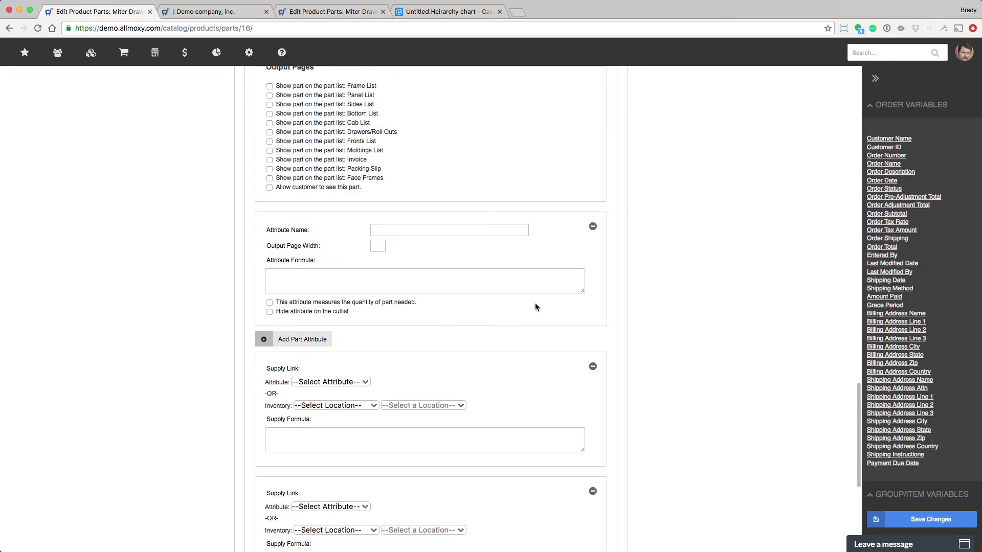
scroll(535, 305, "up", 20)
double_click(249, 165)
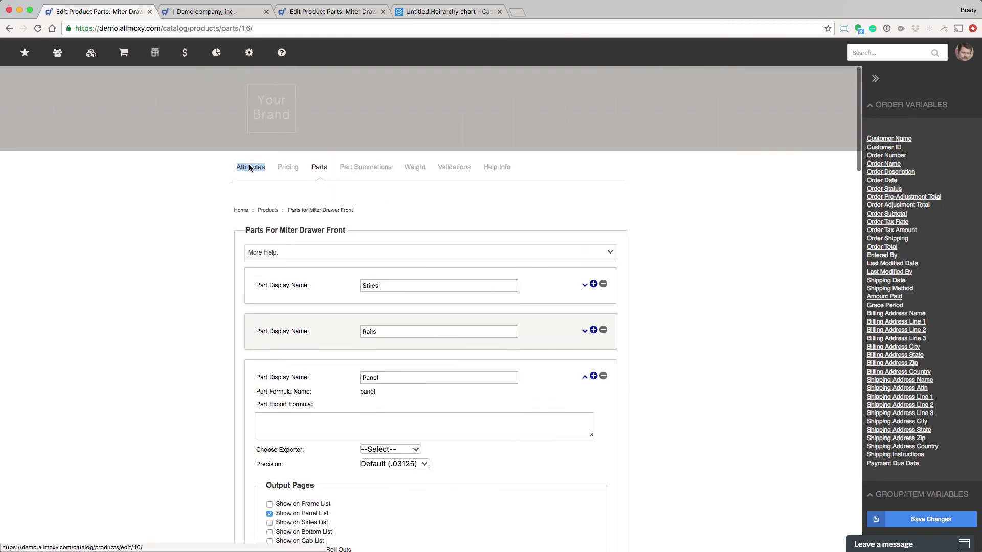
left_click(590, 188)
scroll(661, 289, "down", 8)
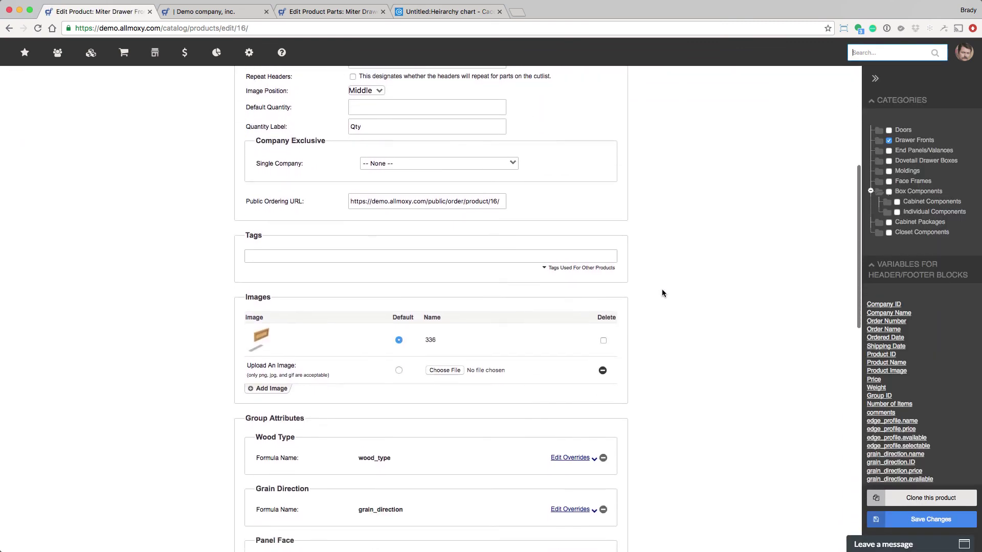
scroll(664, 293, "down", 3)
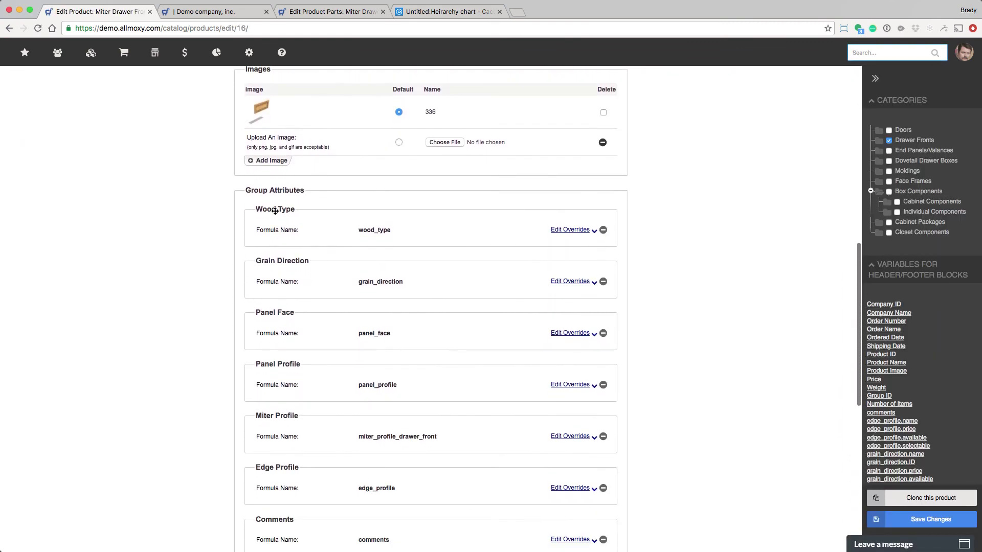
- Expand the Wood Type group attribute's overrides and check the waste values of the listed woods
left_click(591, 233)
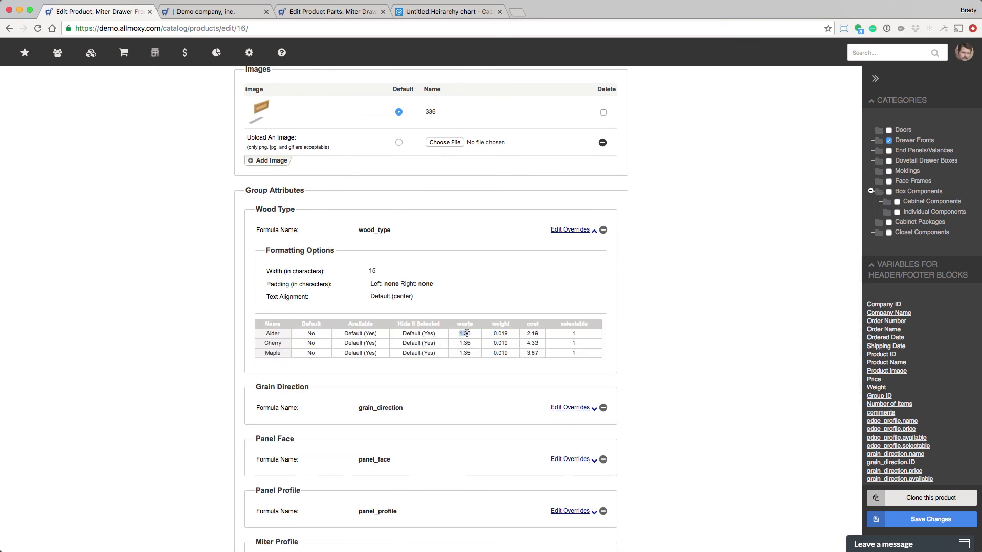
double_click(462, 333)
double_click(460, 343)
- Return to the Stiles part and compare the wood_type.waste term in its supply formula with the part attributes above
left_click(332, 12)
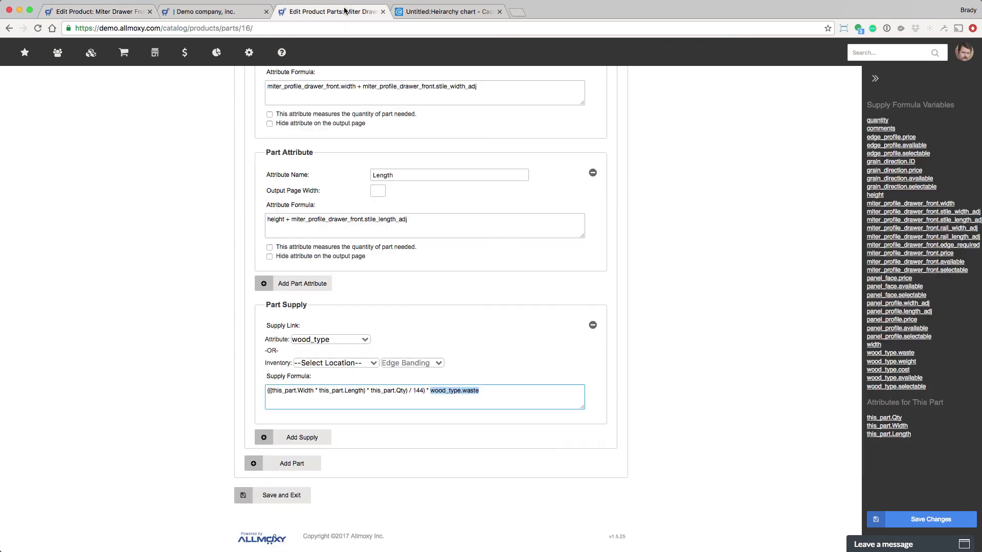
left_click(485, 391)
left_click_drag(484, 391, 430, 391)
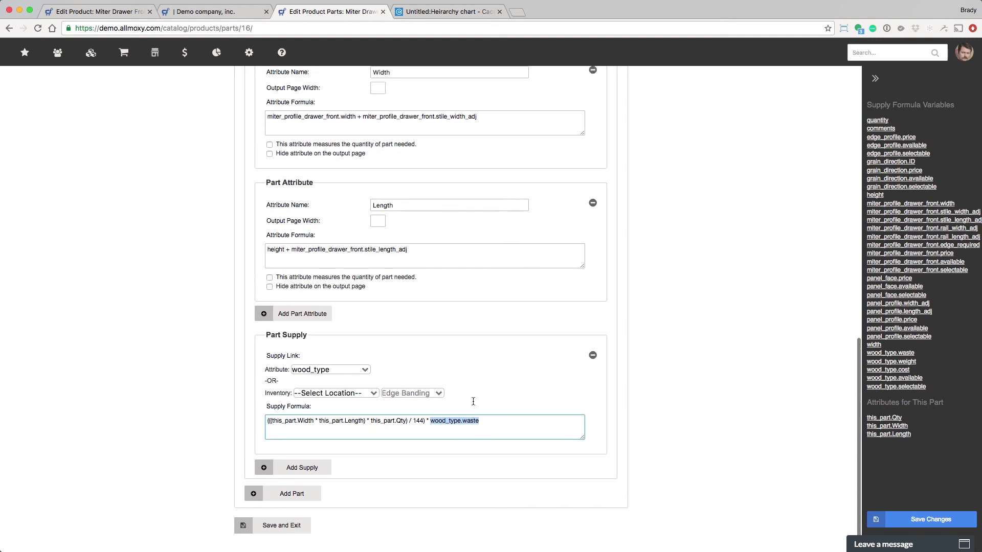
scroll(471, 409, "up", 7)
scroll(440, 351, "up", 1)
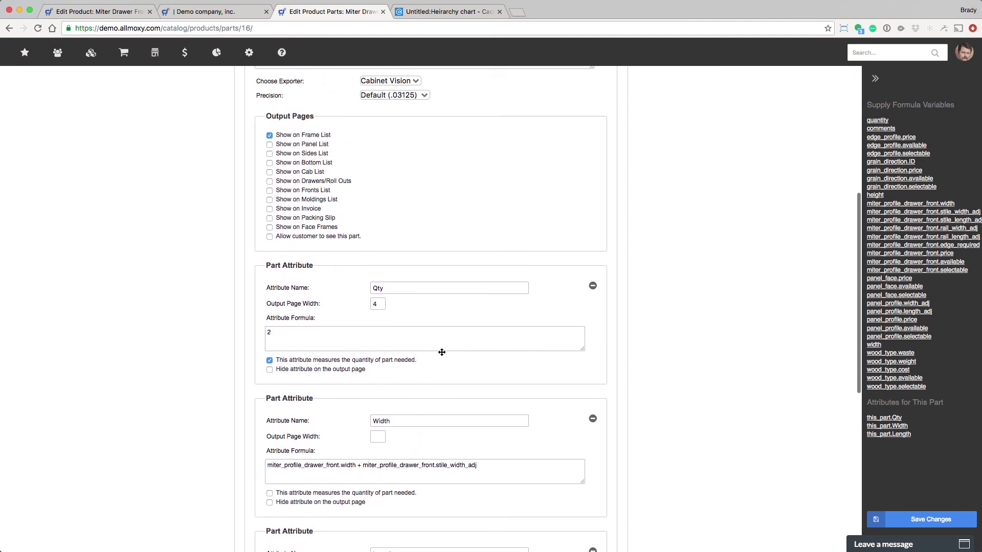
scroll(457, 406, "down", 8)
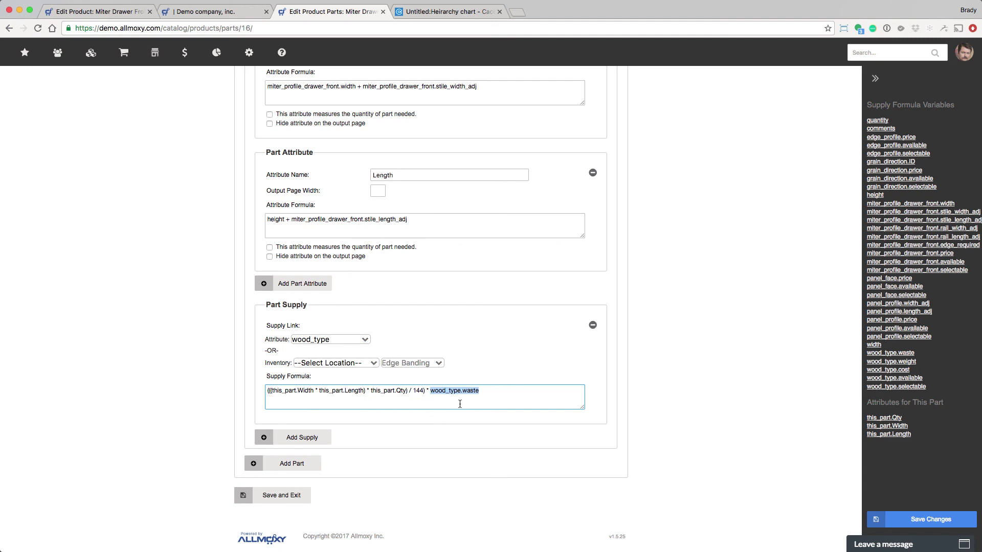
left_click(225, 15)
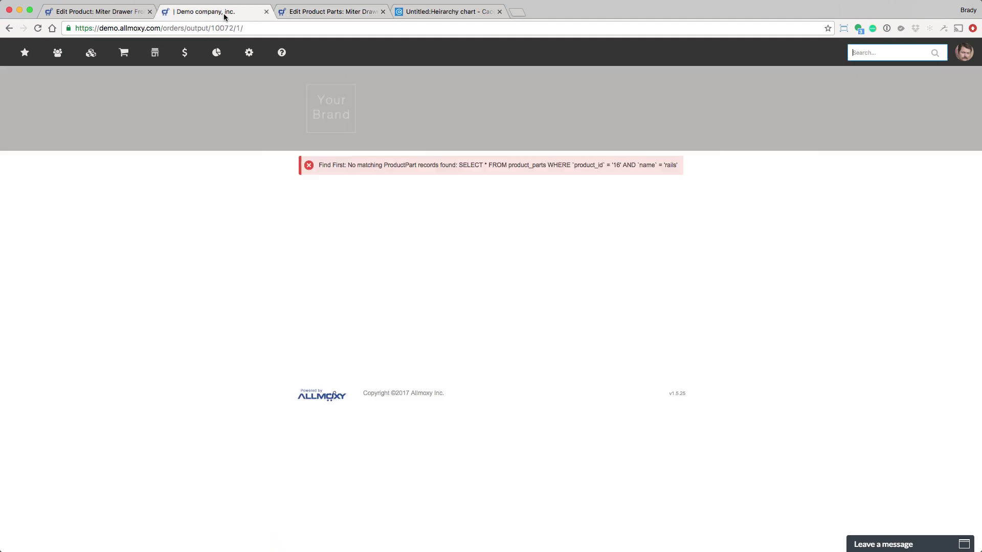
left_click(137, 17)
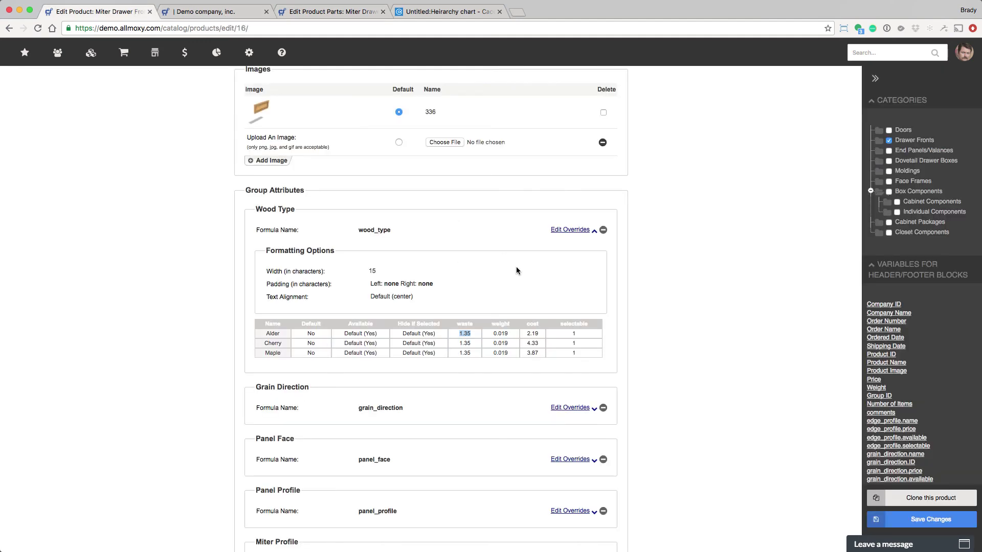
scroll(516, 265, "up", 15)
- Go back to the Stiles part page and read the parts help on math operators and conditional logic in formulas
left_click(353, 11)
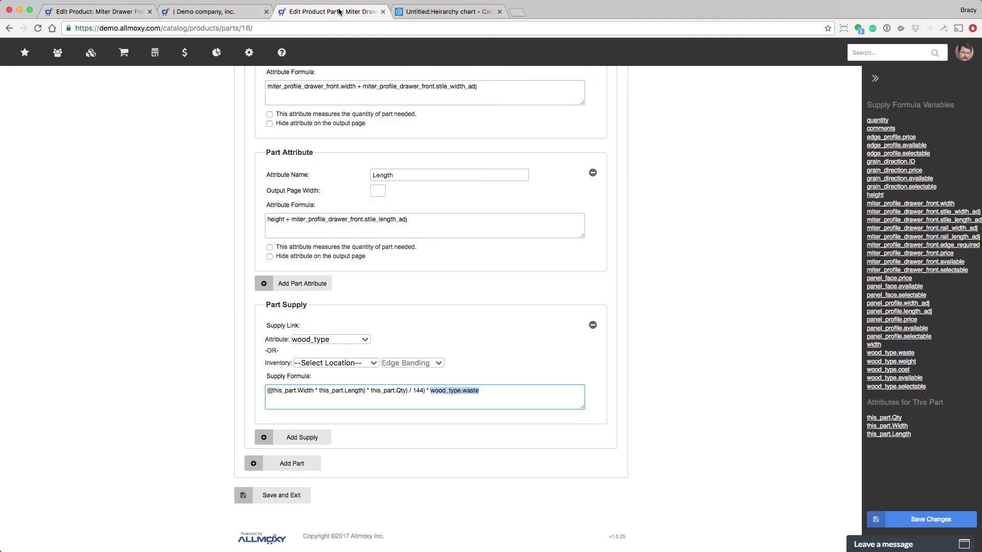
left_click(447, 227)
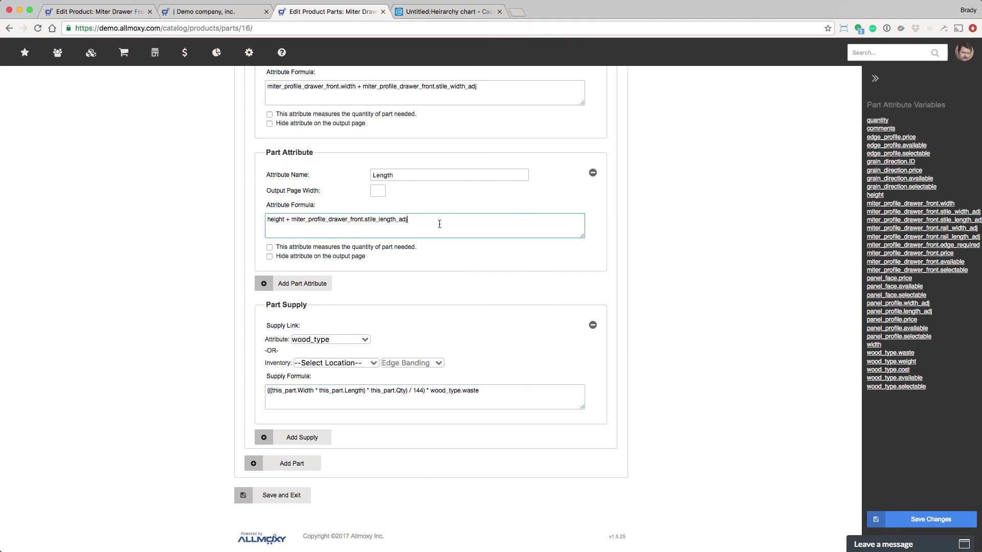
scroll(439, 223, "up", 14)
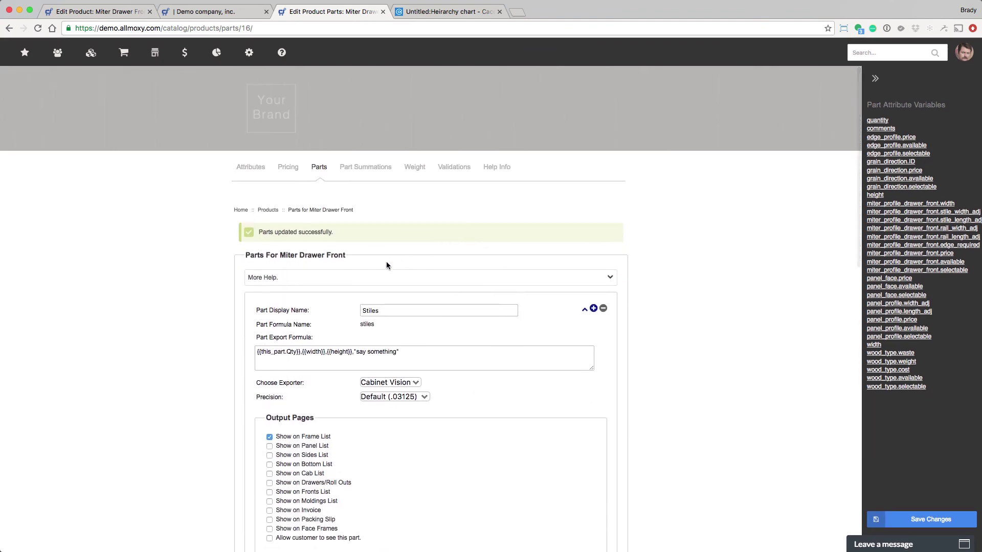
left_click(394, 278)
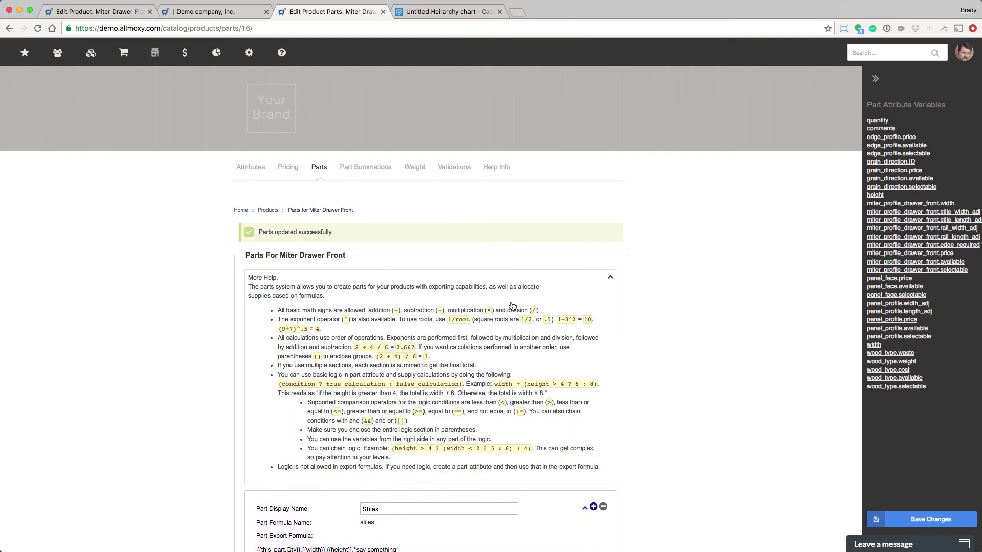
scroll(491, 344, "down", 3)
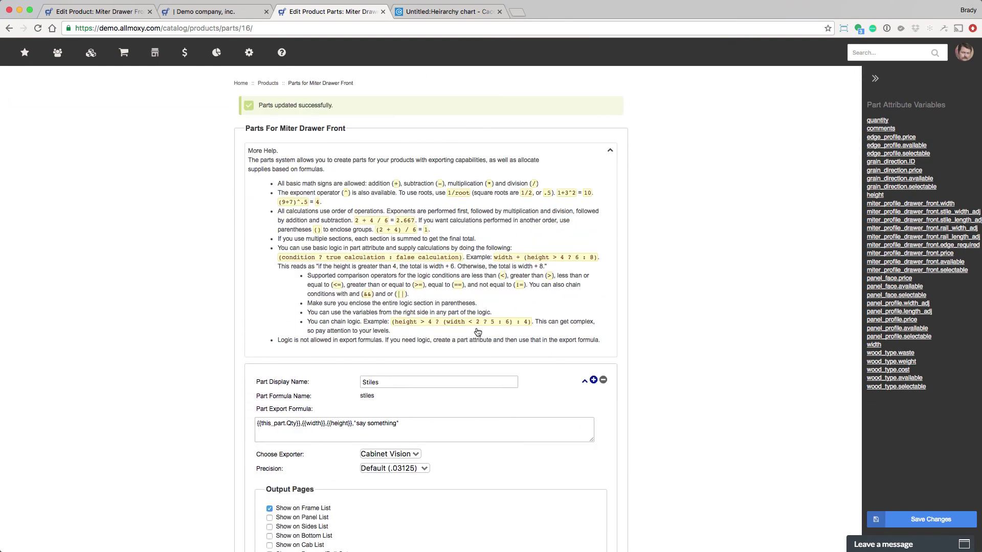
- Open the Stiles part's Width attribute formula for editing at its end
scroll(477, 329, "down", 10)
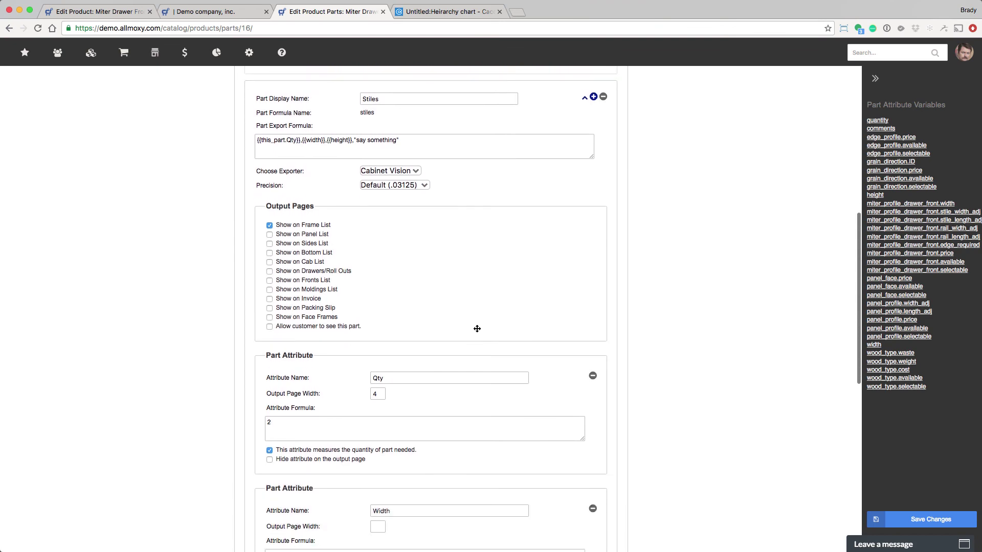
scroll(477, 327, "down", 3)
left_click(497, 235)
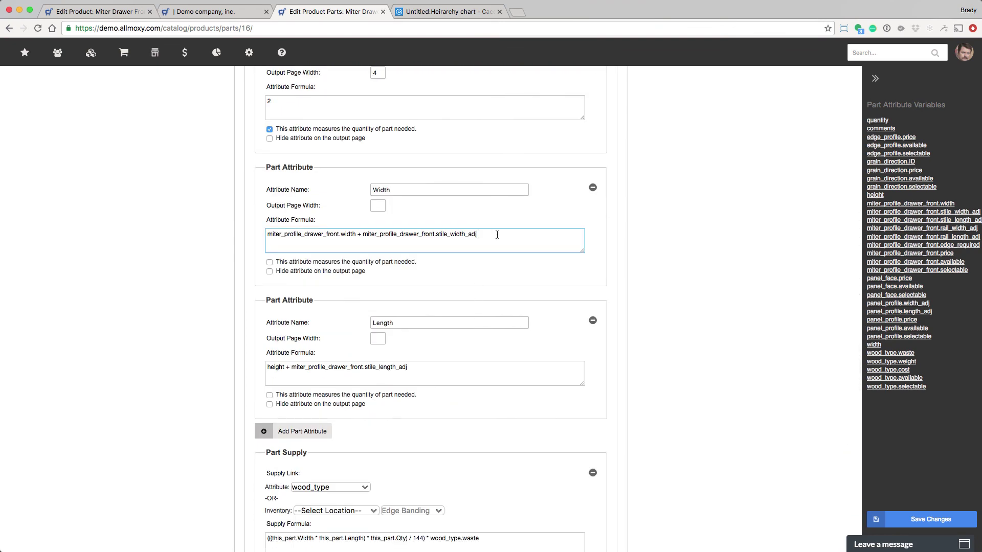